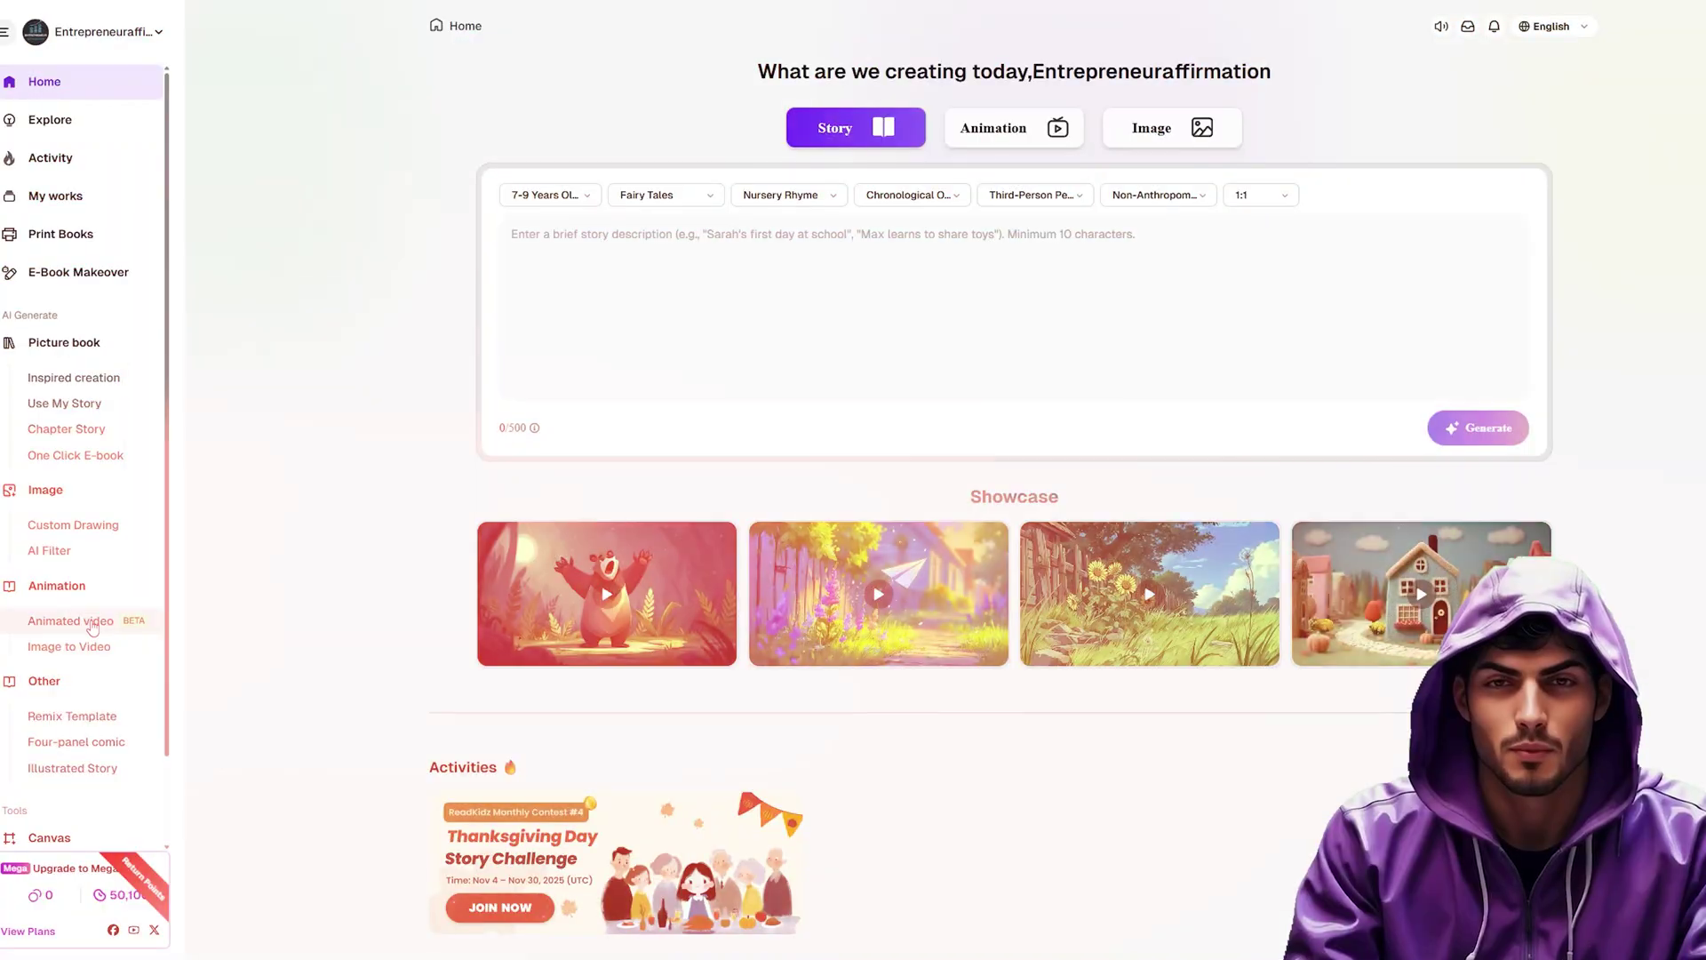
Start an animated video script for 7-9 Years Old readers, story type Holidays, theme Halloween.
click(68, 621)
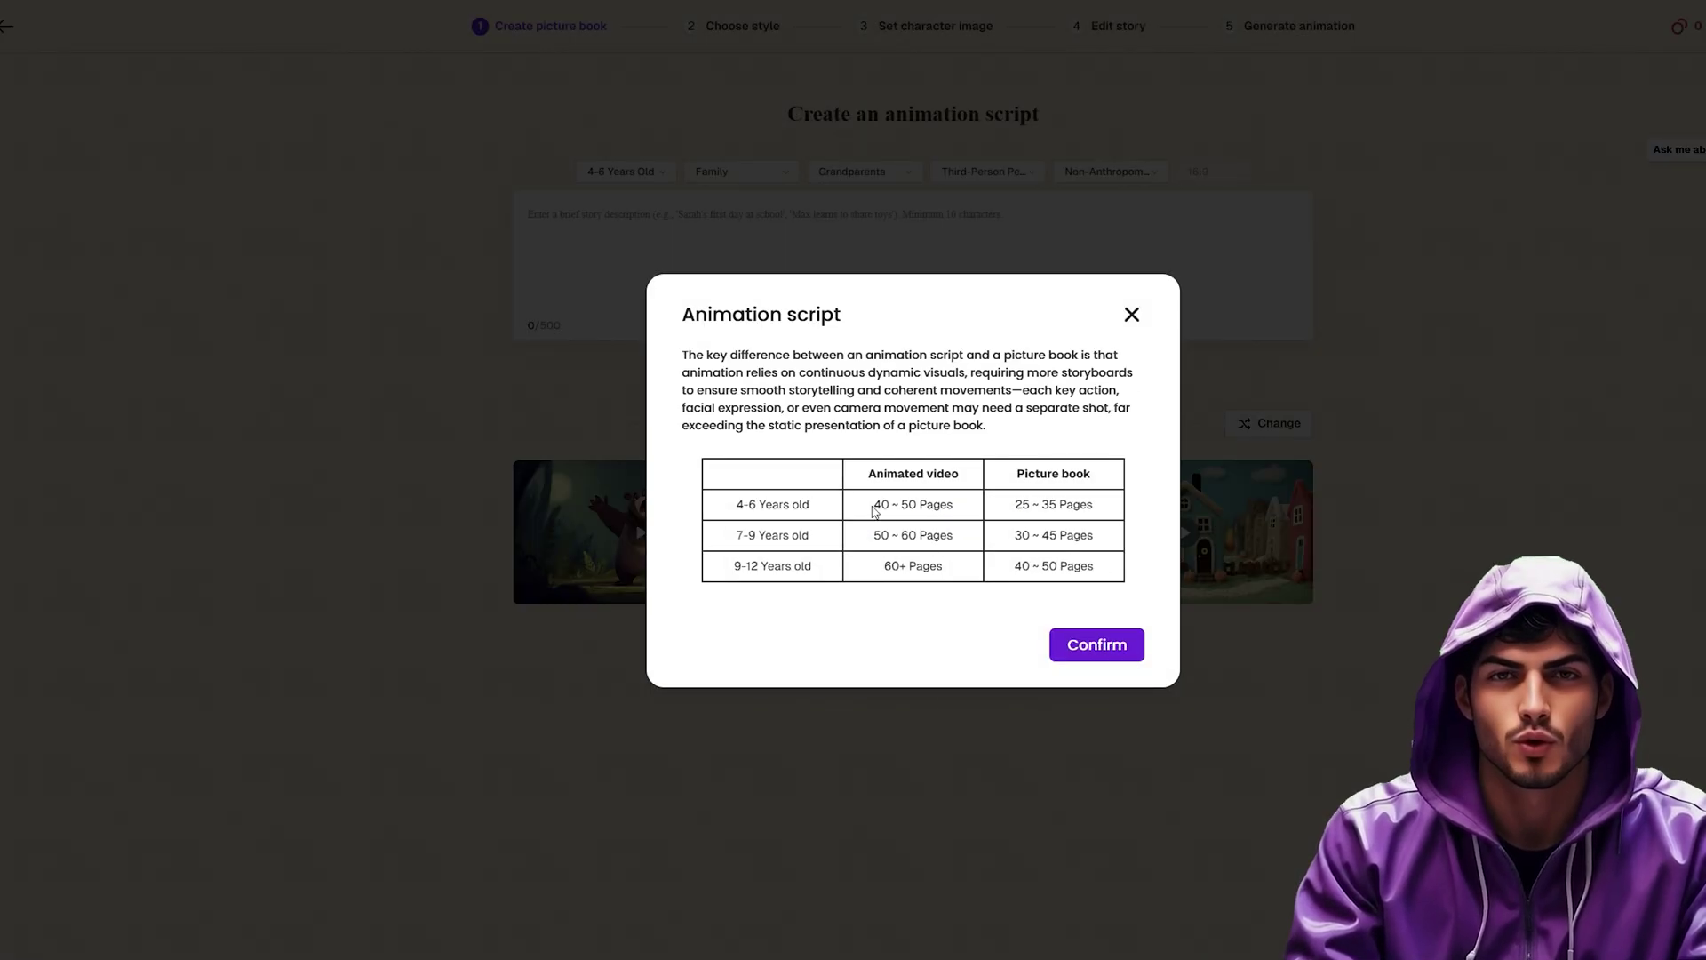
click(1111, 658)
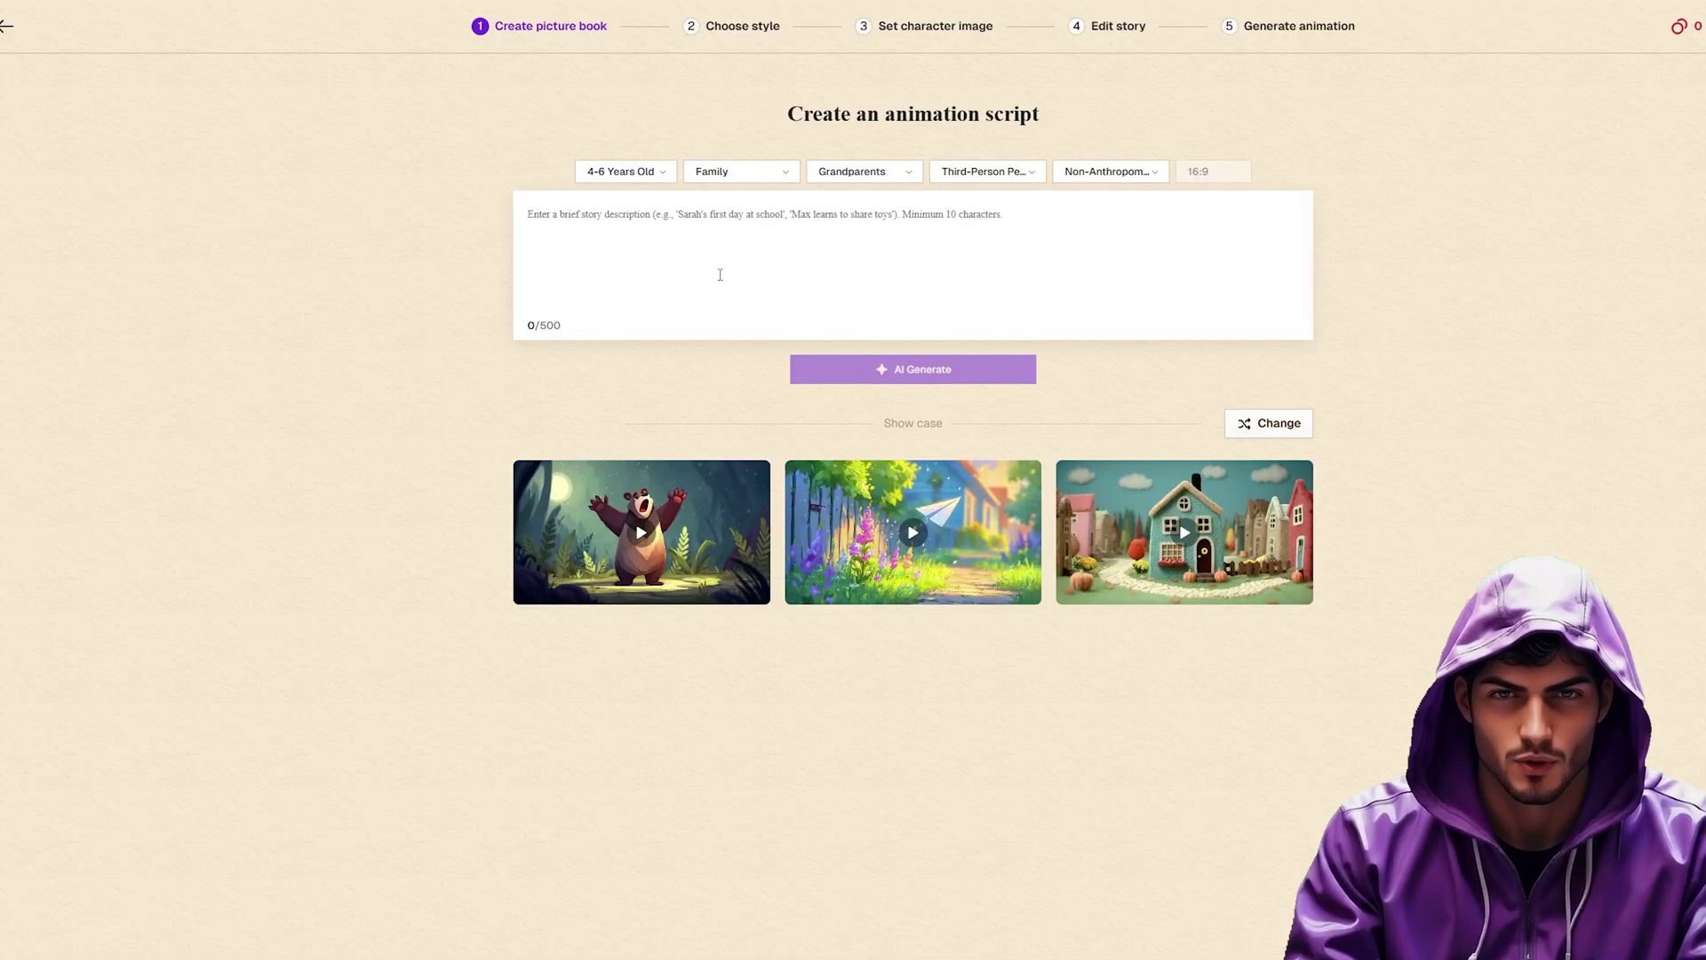
click(639, 173)
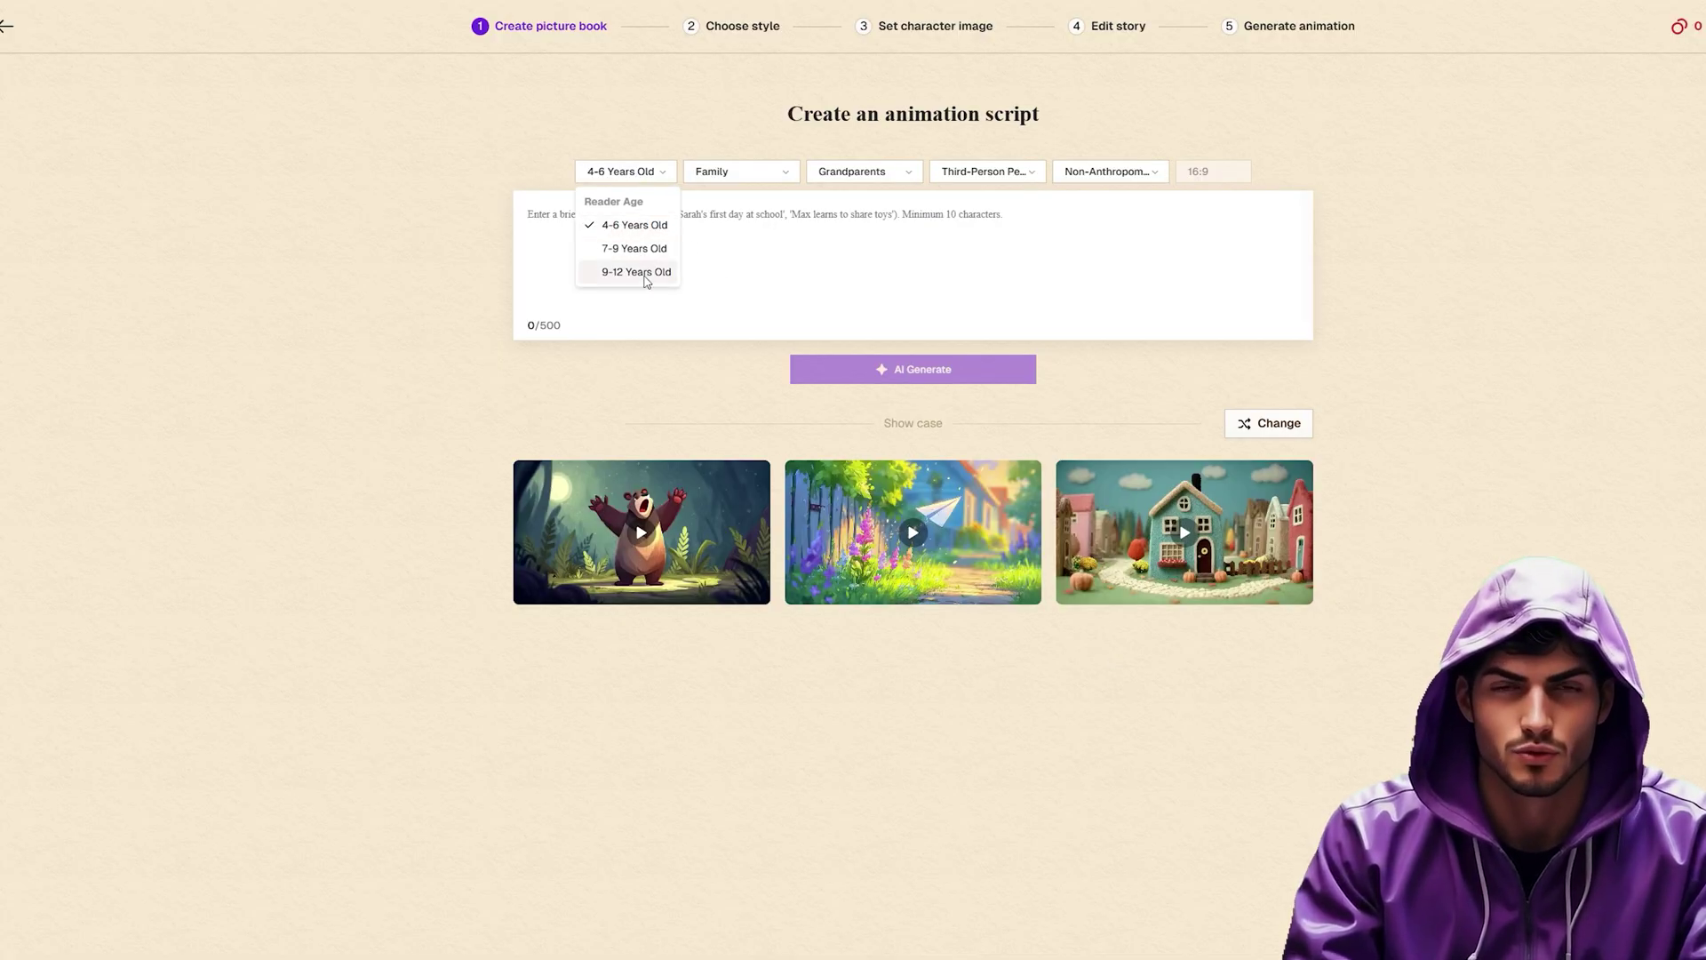
click(635, 250)
click(713, 178)
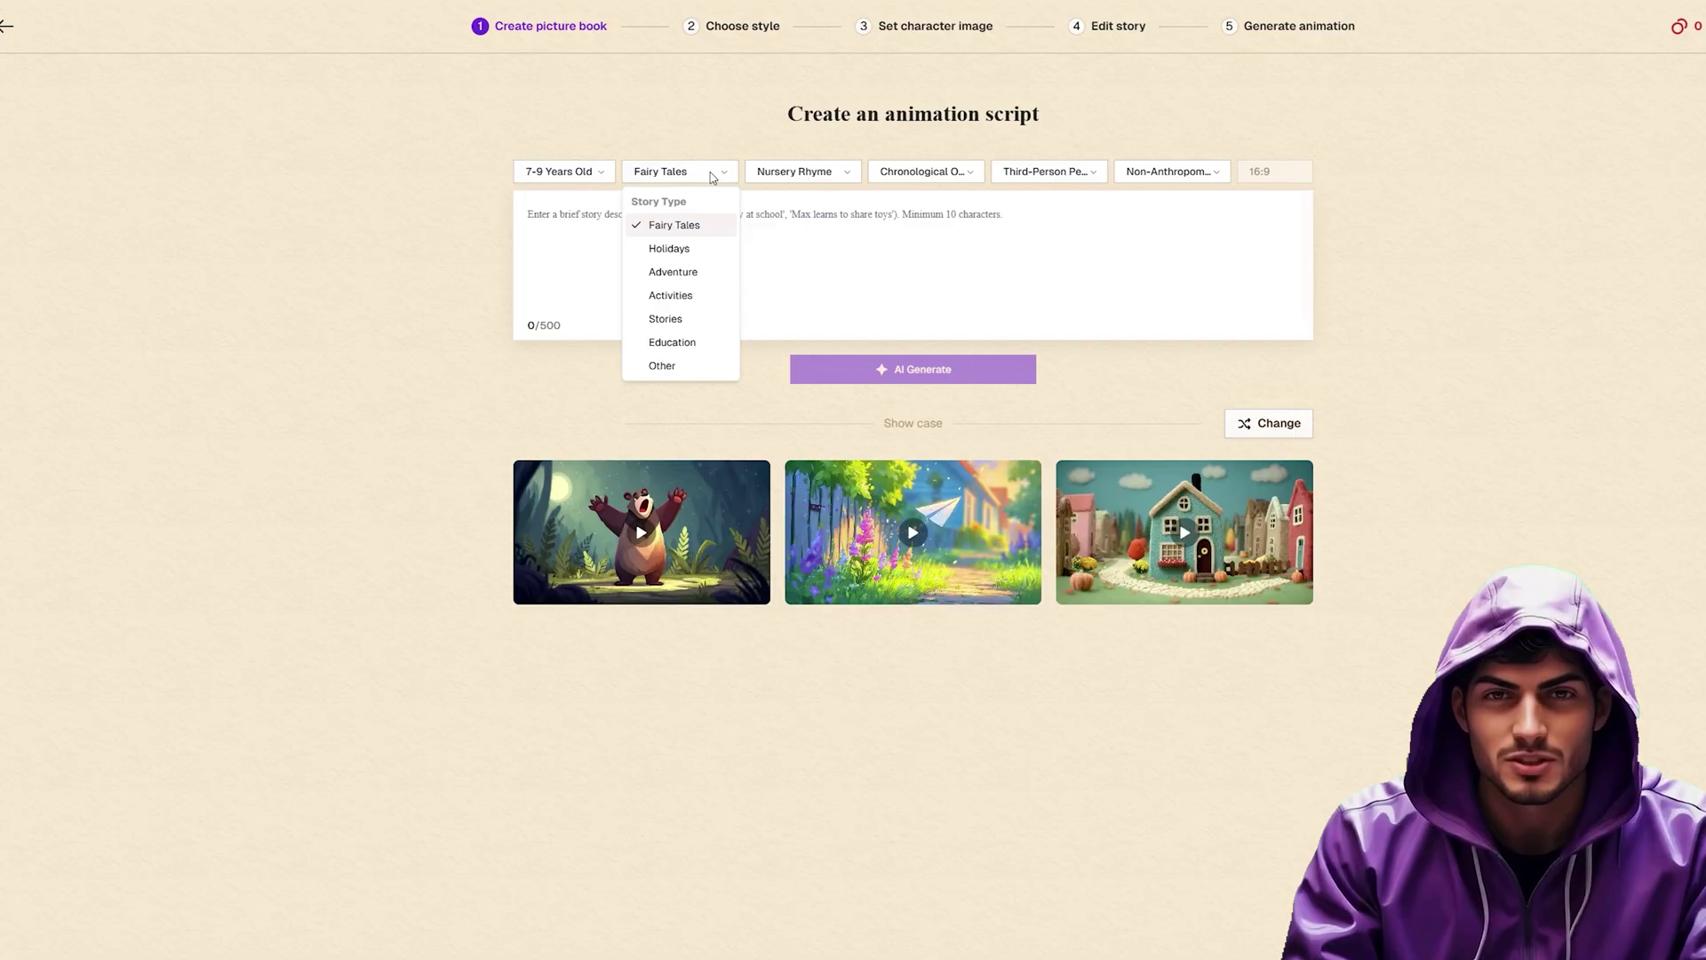
click(680, 250)
click(781, 179)
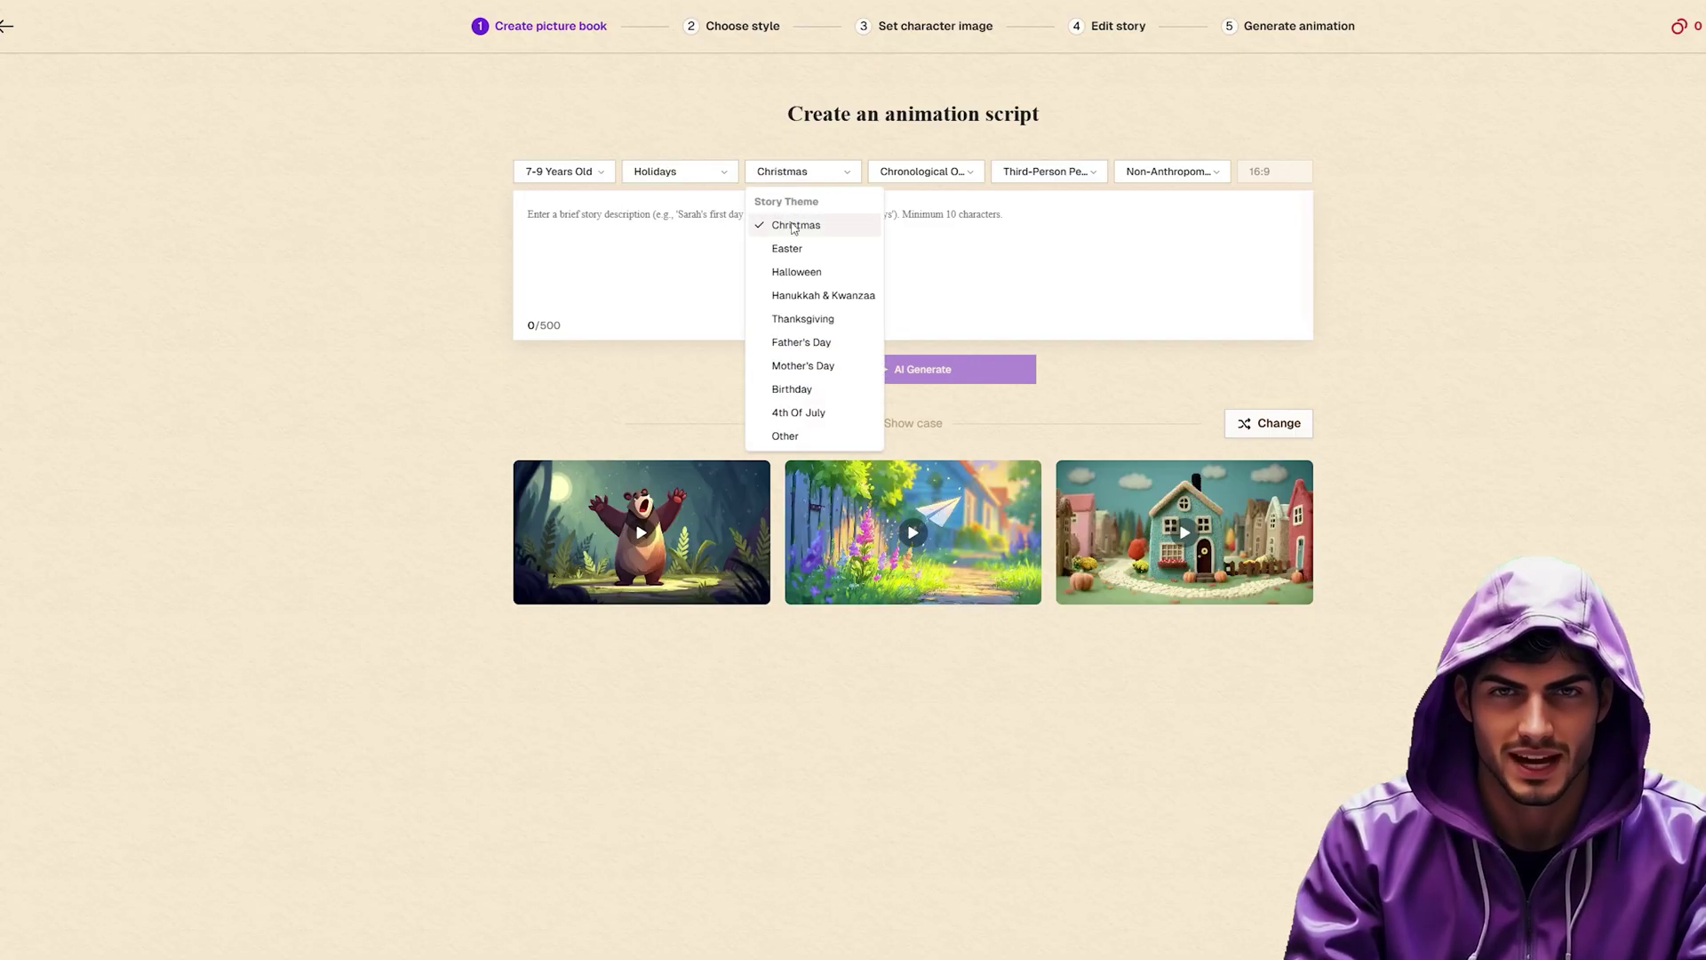
click(784, 270)
Keep Chronological Order narration and the default perspective and character type.
click(958, 177)
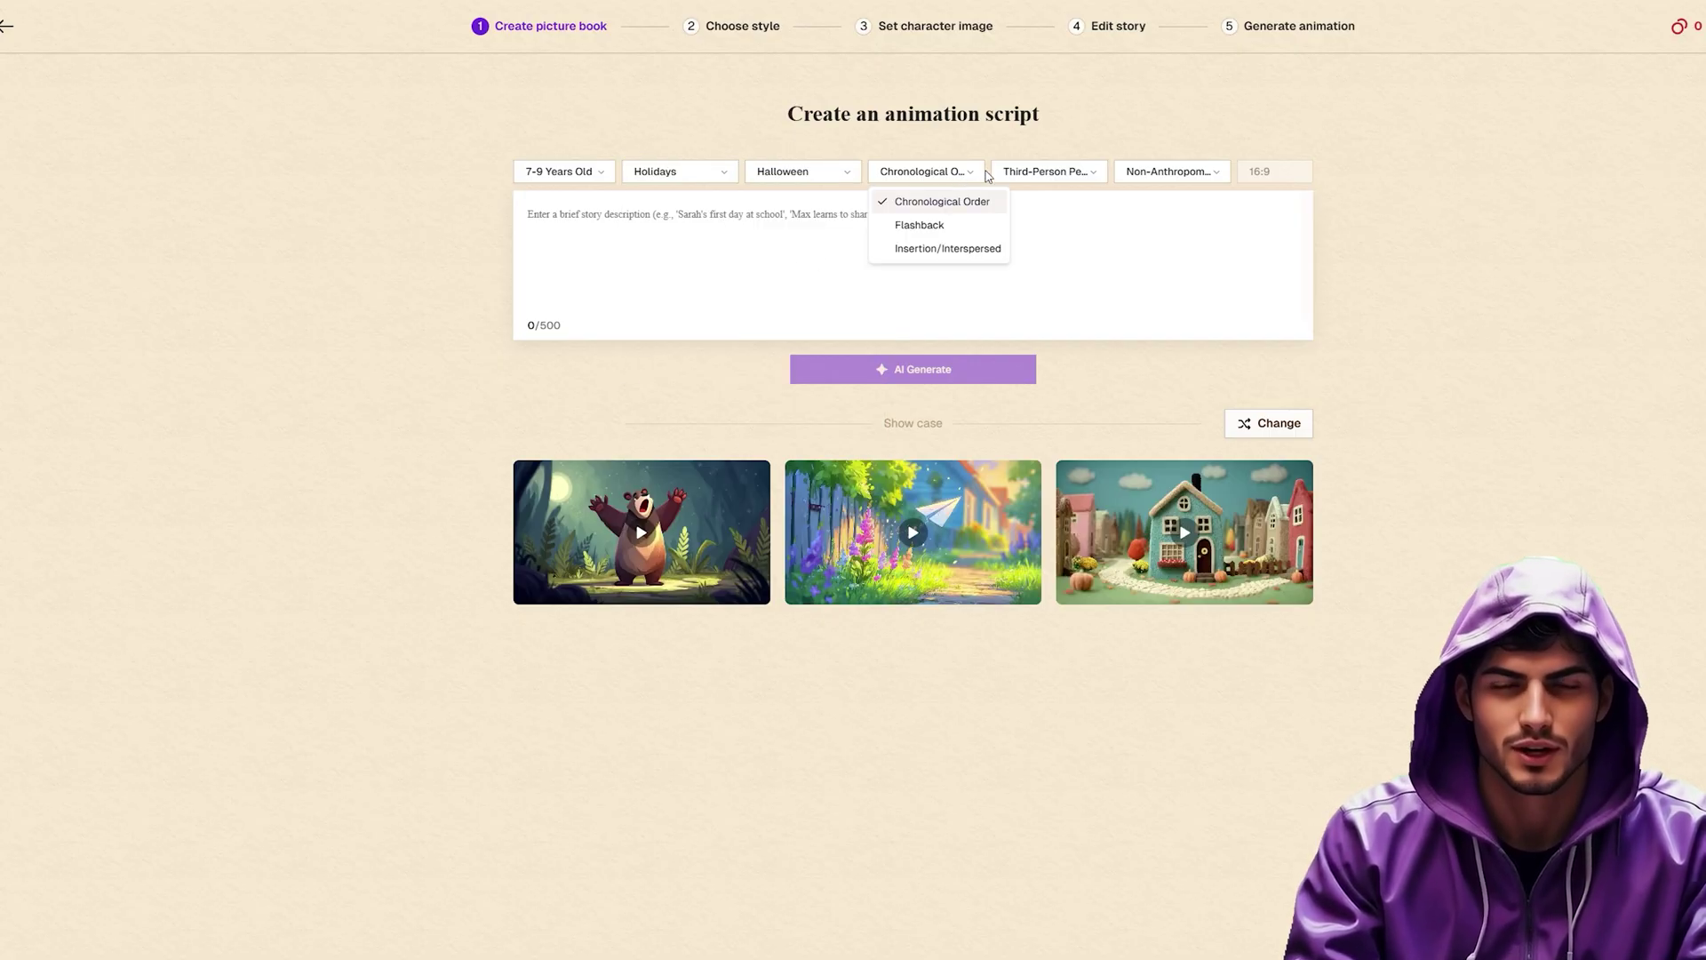
click(1053, 178)
click(1078, 178)
click(1110, 178)
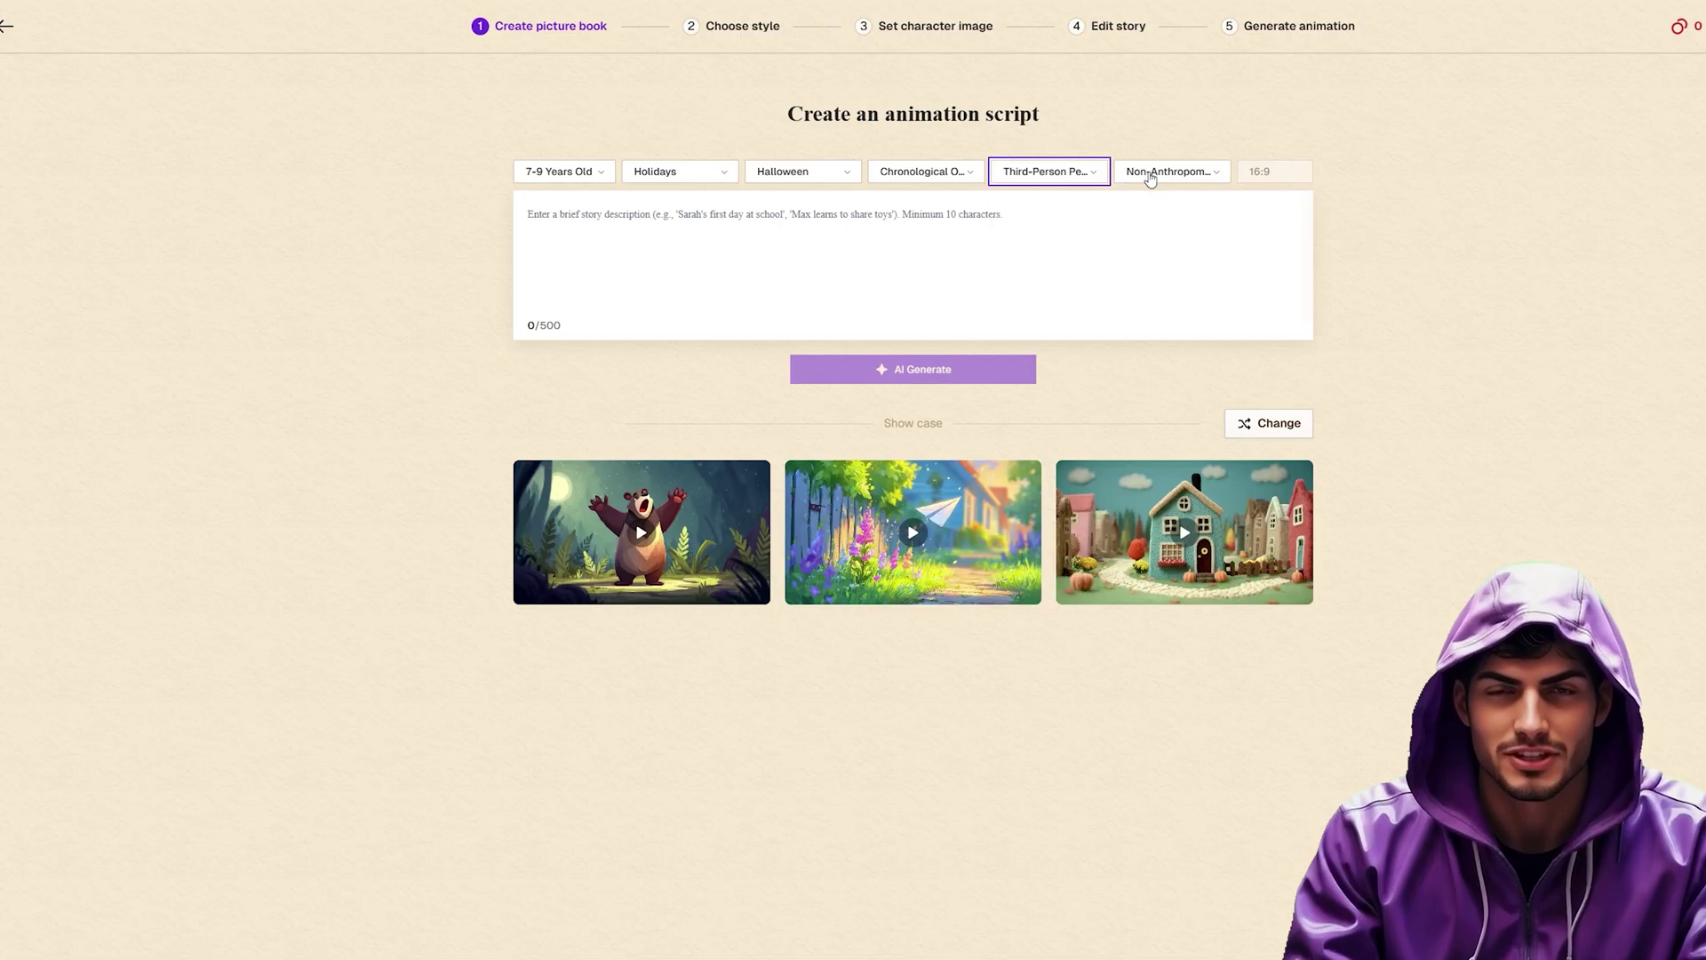
click(1182, 178)
click(1212, 178)
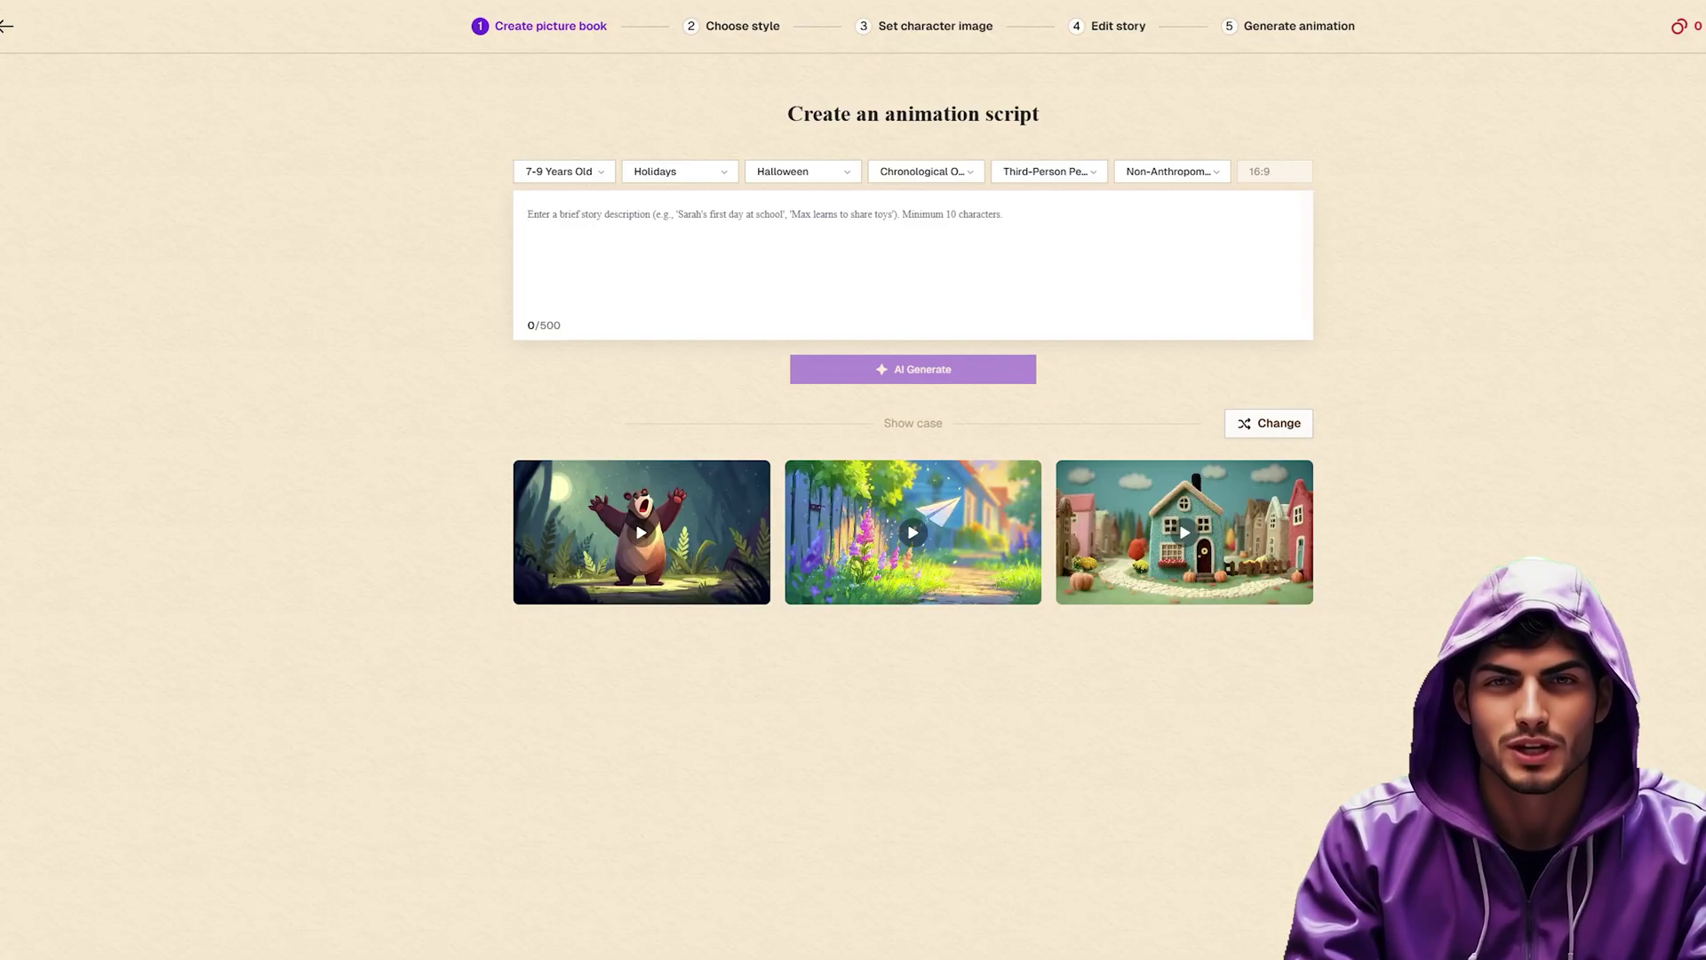
Paste 'Wanda's Wild Halloween Wonkiness' as the description and AI-generate the story.
text(Wanda's Wild Halloween Wonkiness)
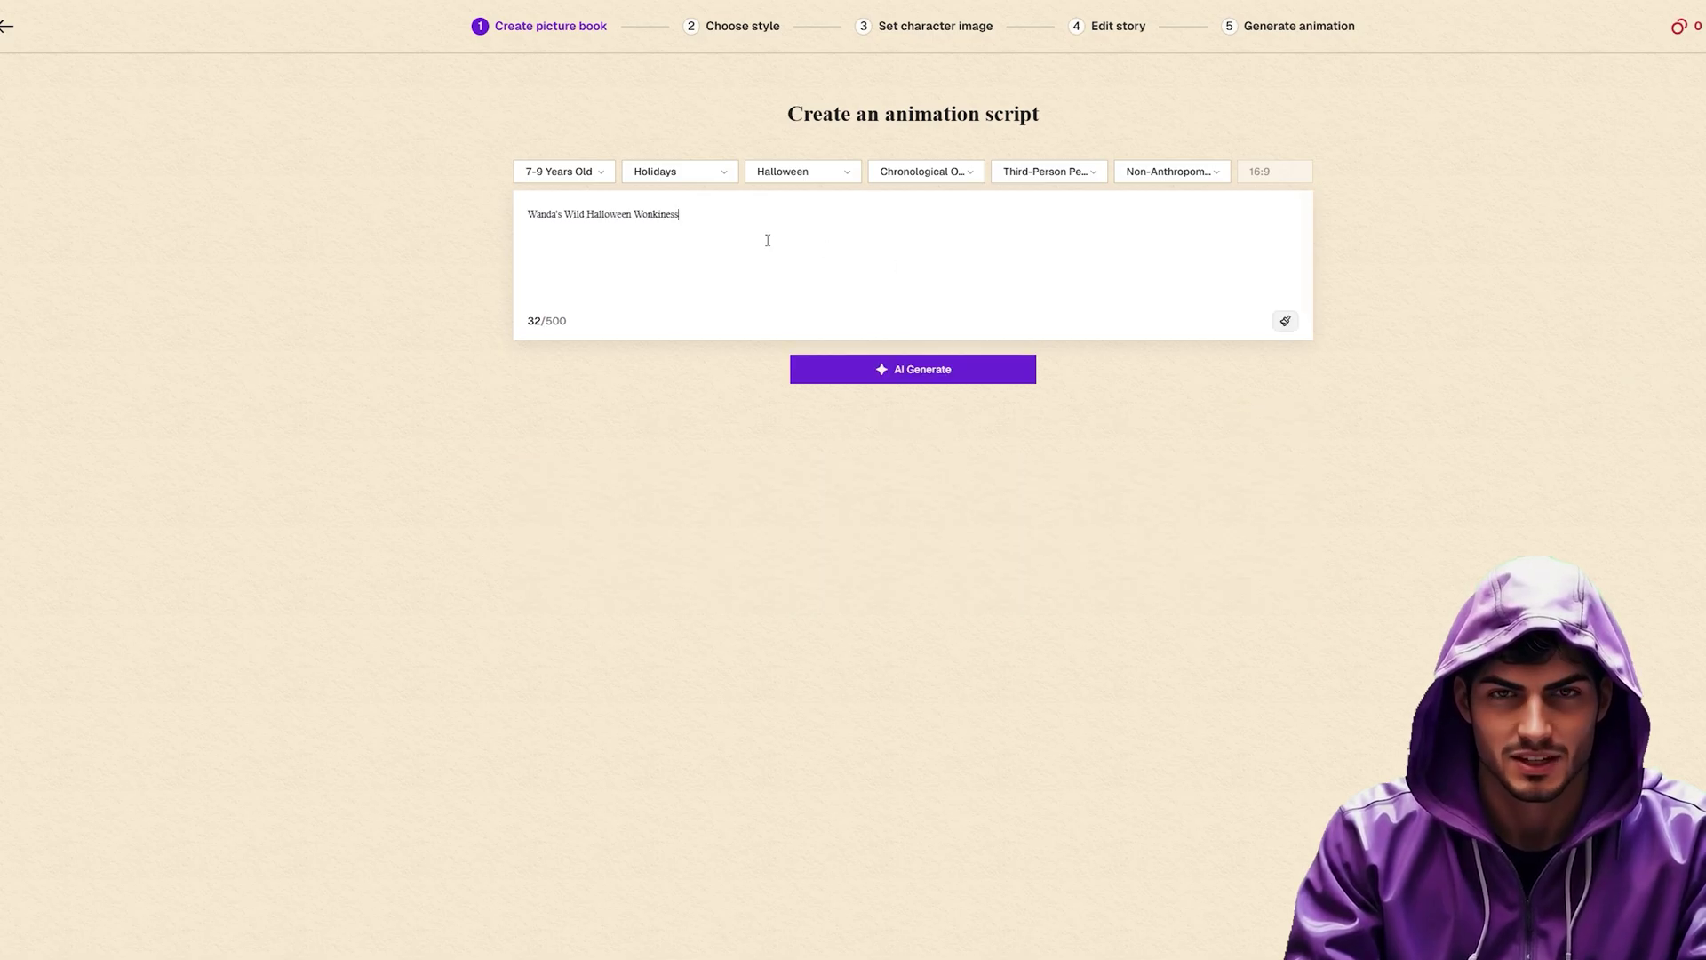
click(890, 372)
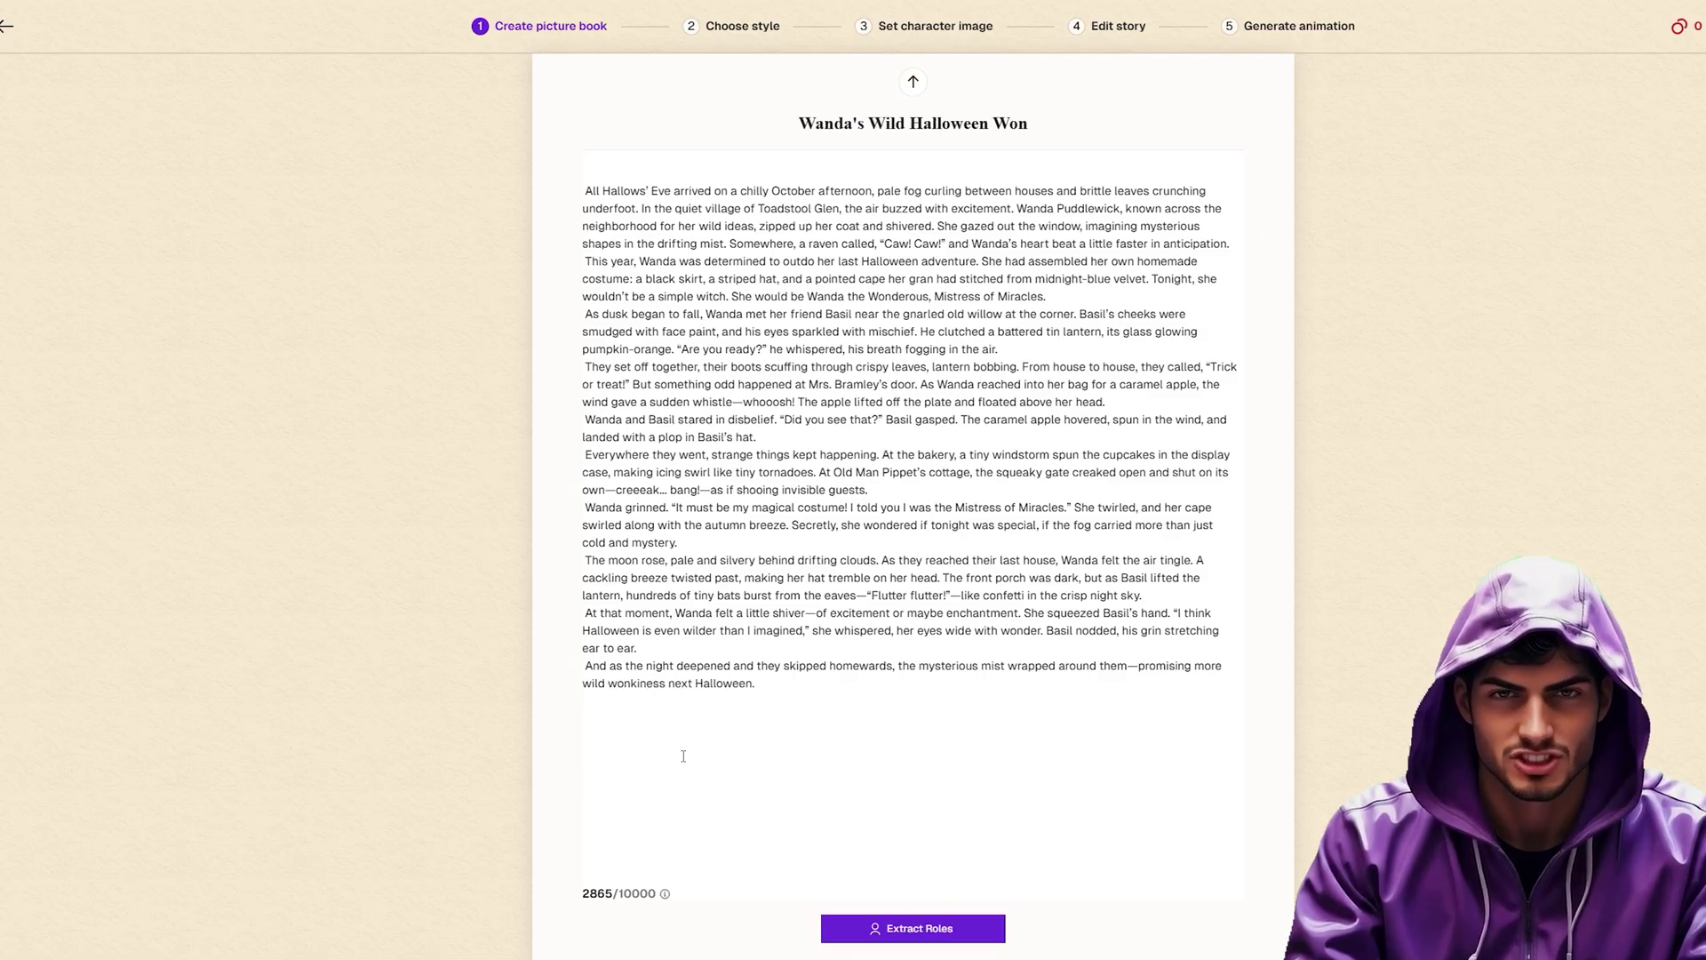
Extract the story's characters and choose the Dreamy Pastoral Animation Style.
click(913, 929)
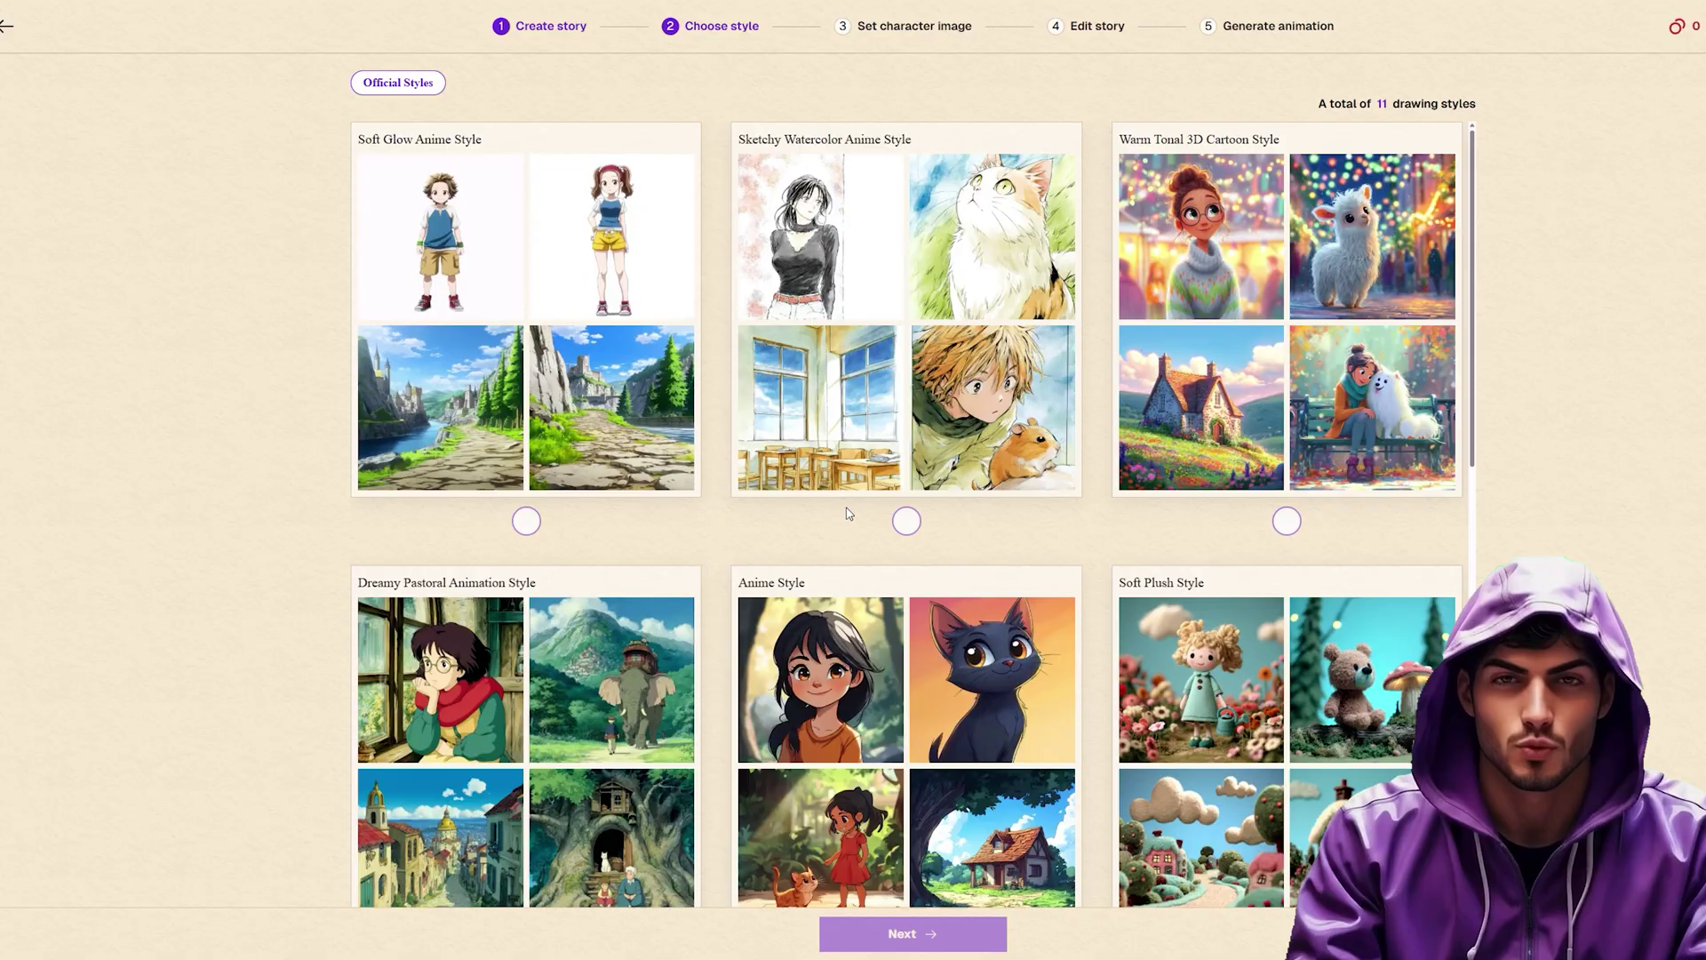
scroll(614, 436, down, 10)
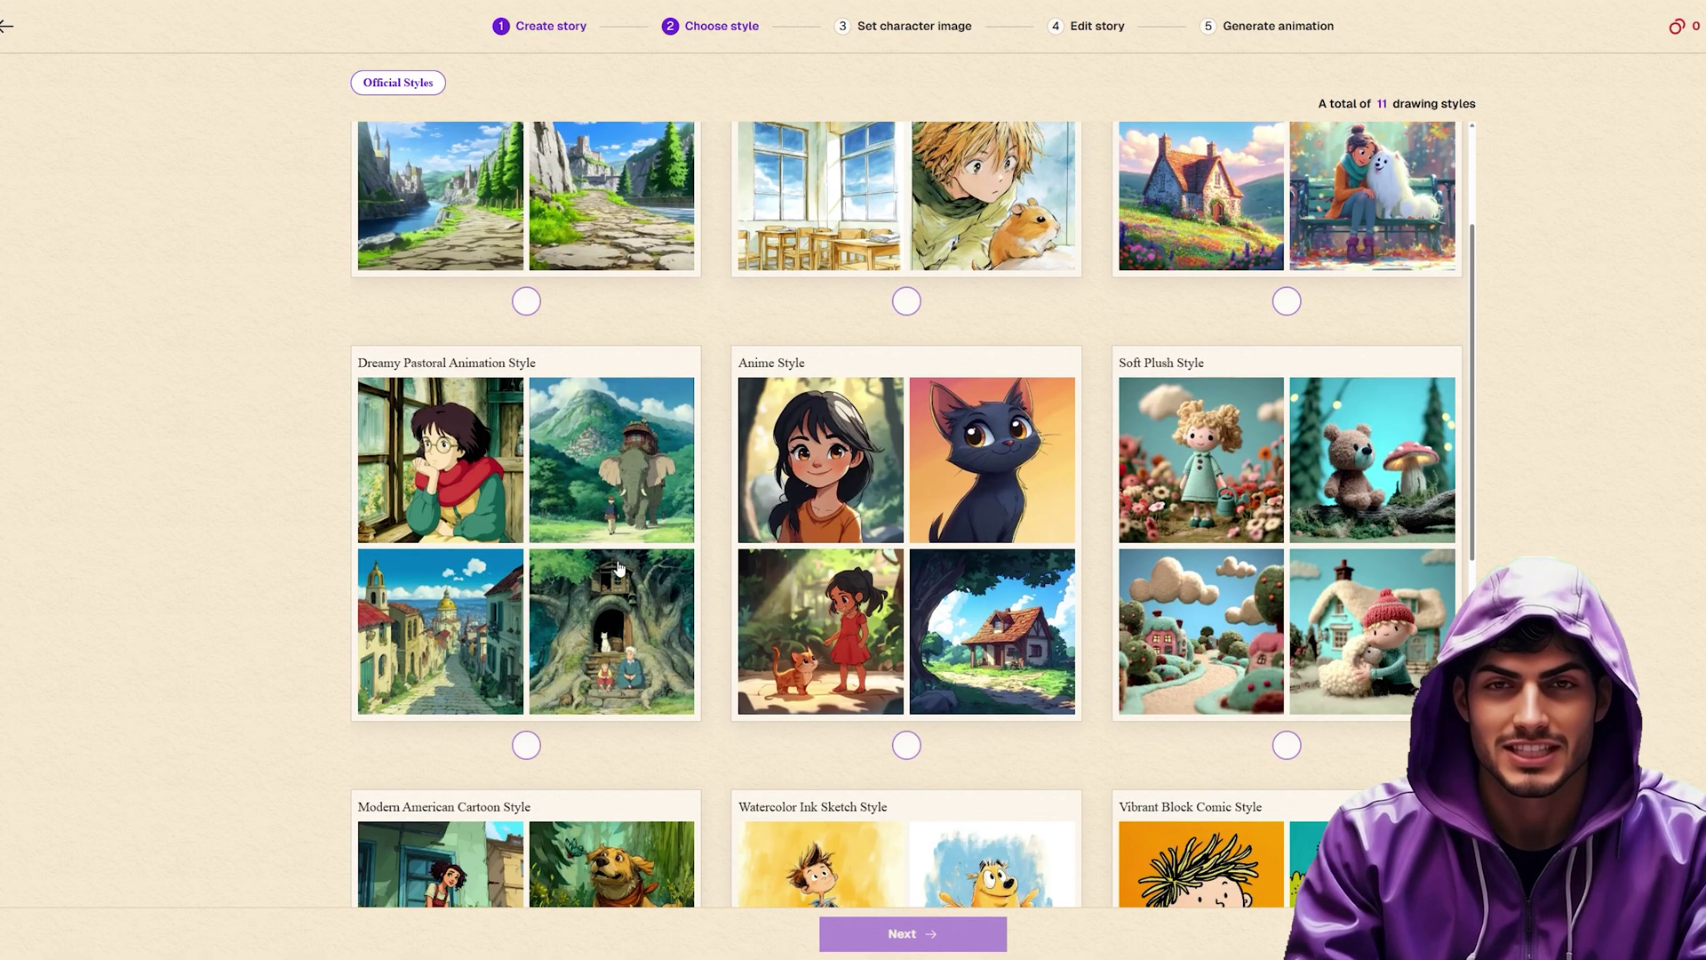
scroll(1004, 664, up, 7)
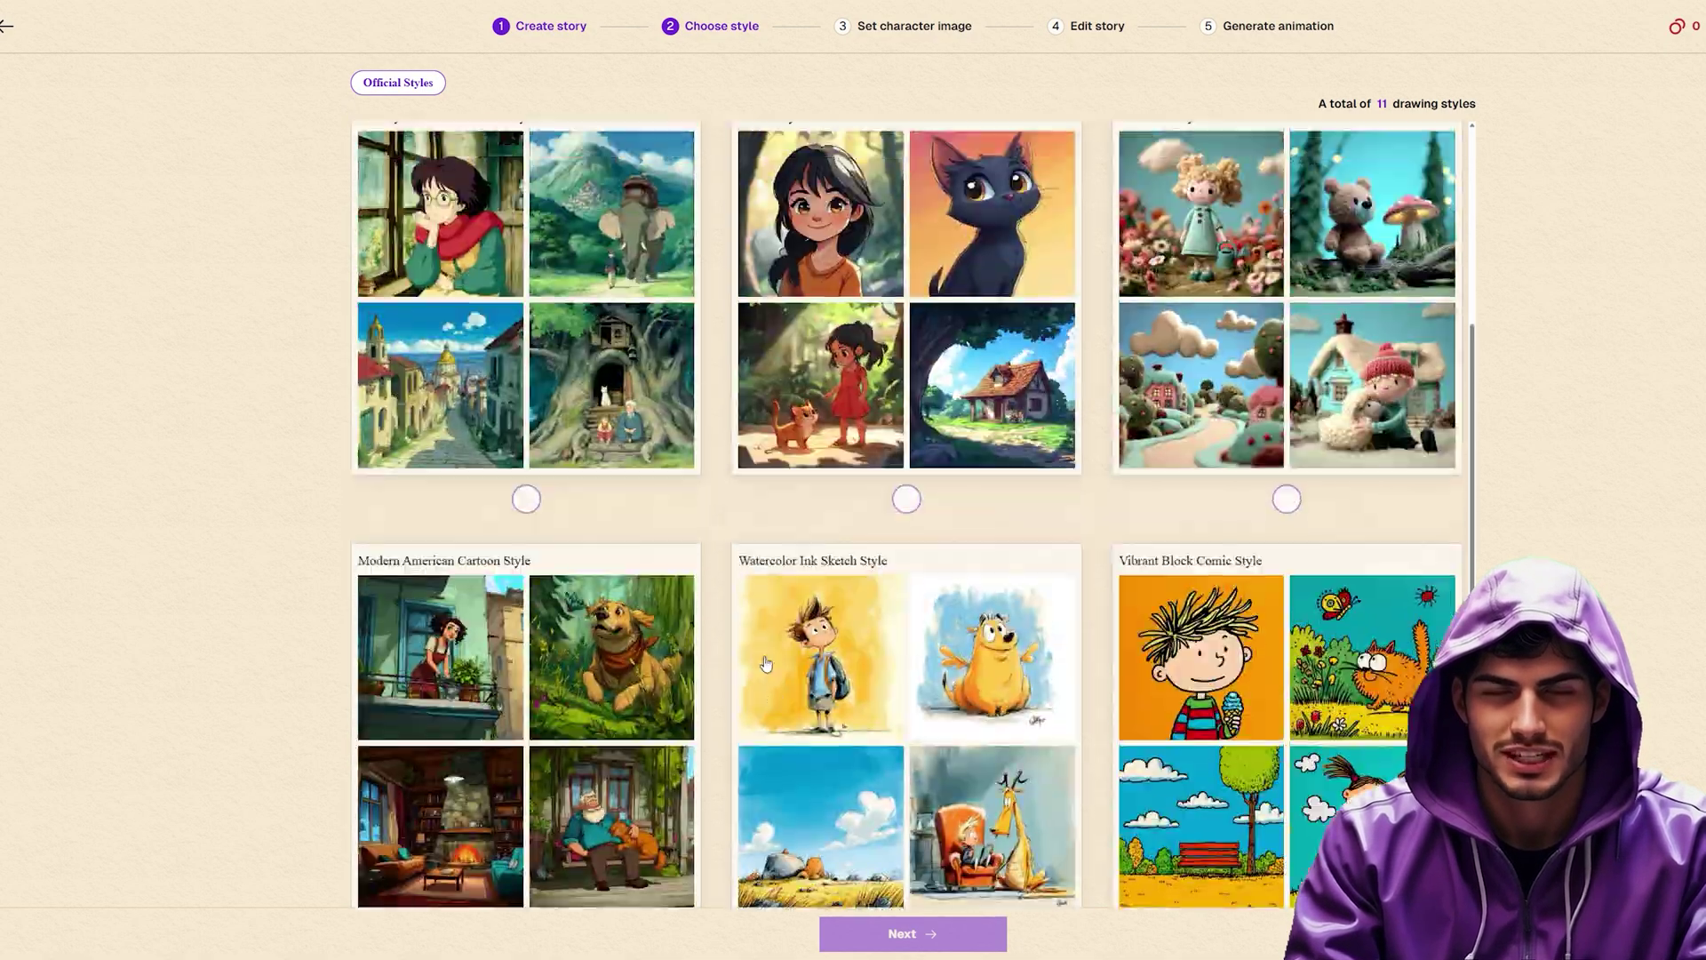
click(502, 465)
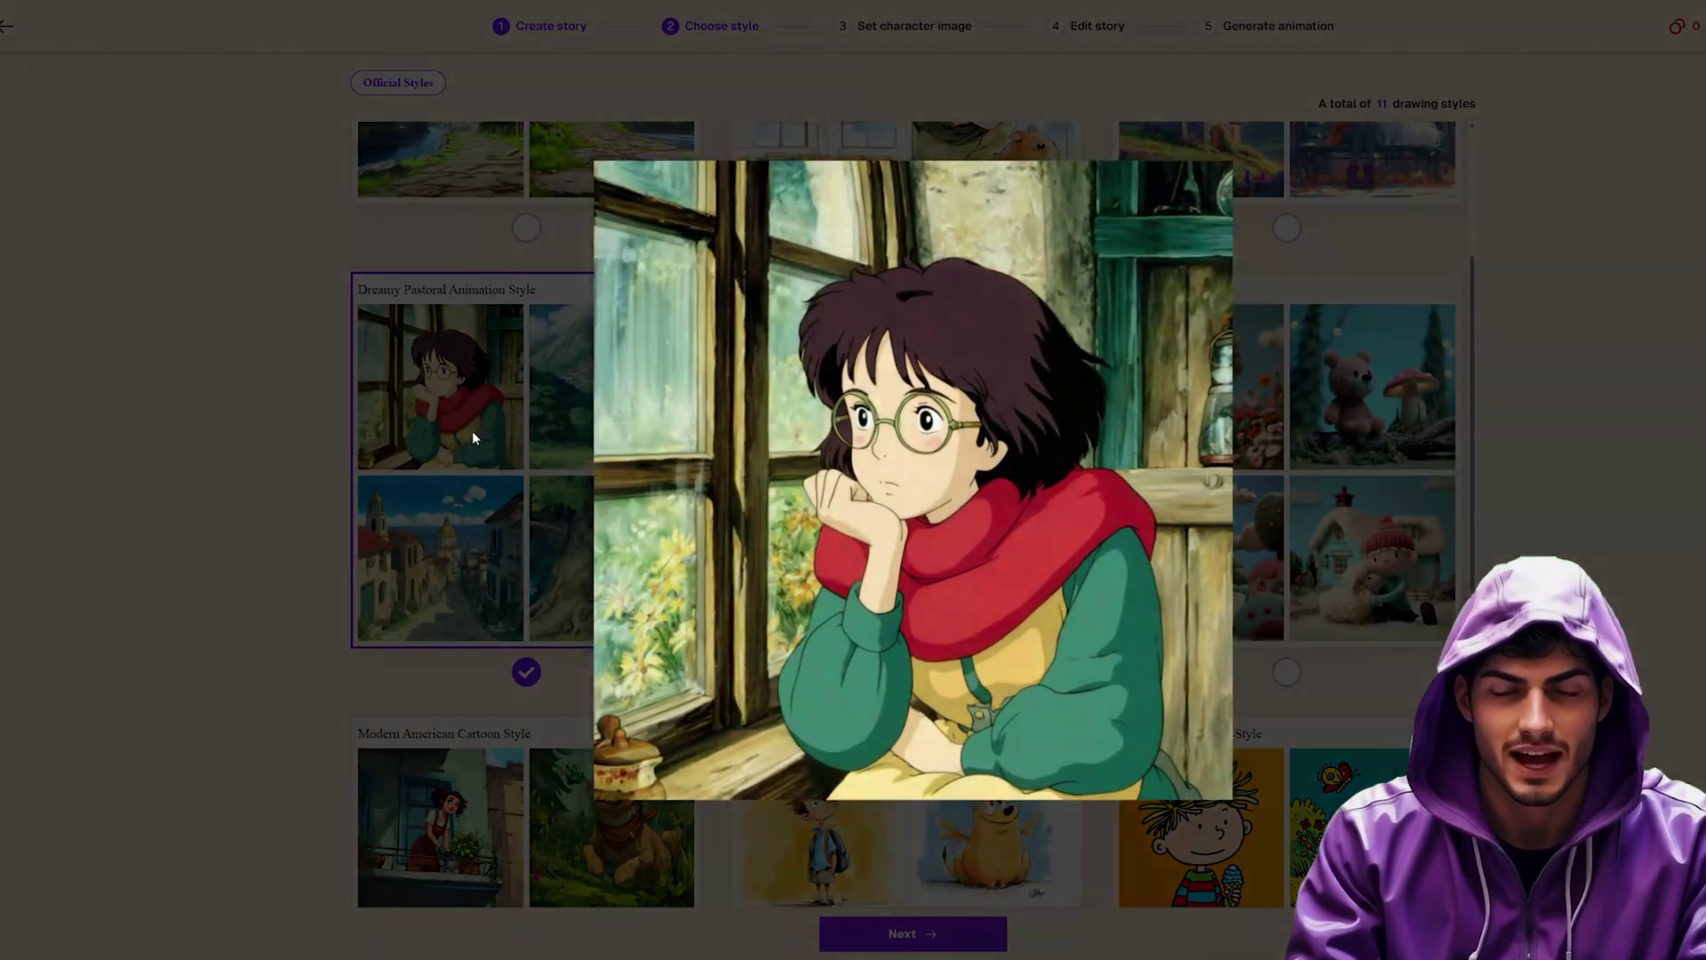
click(499, 490)
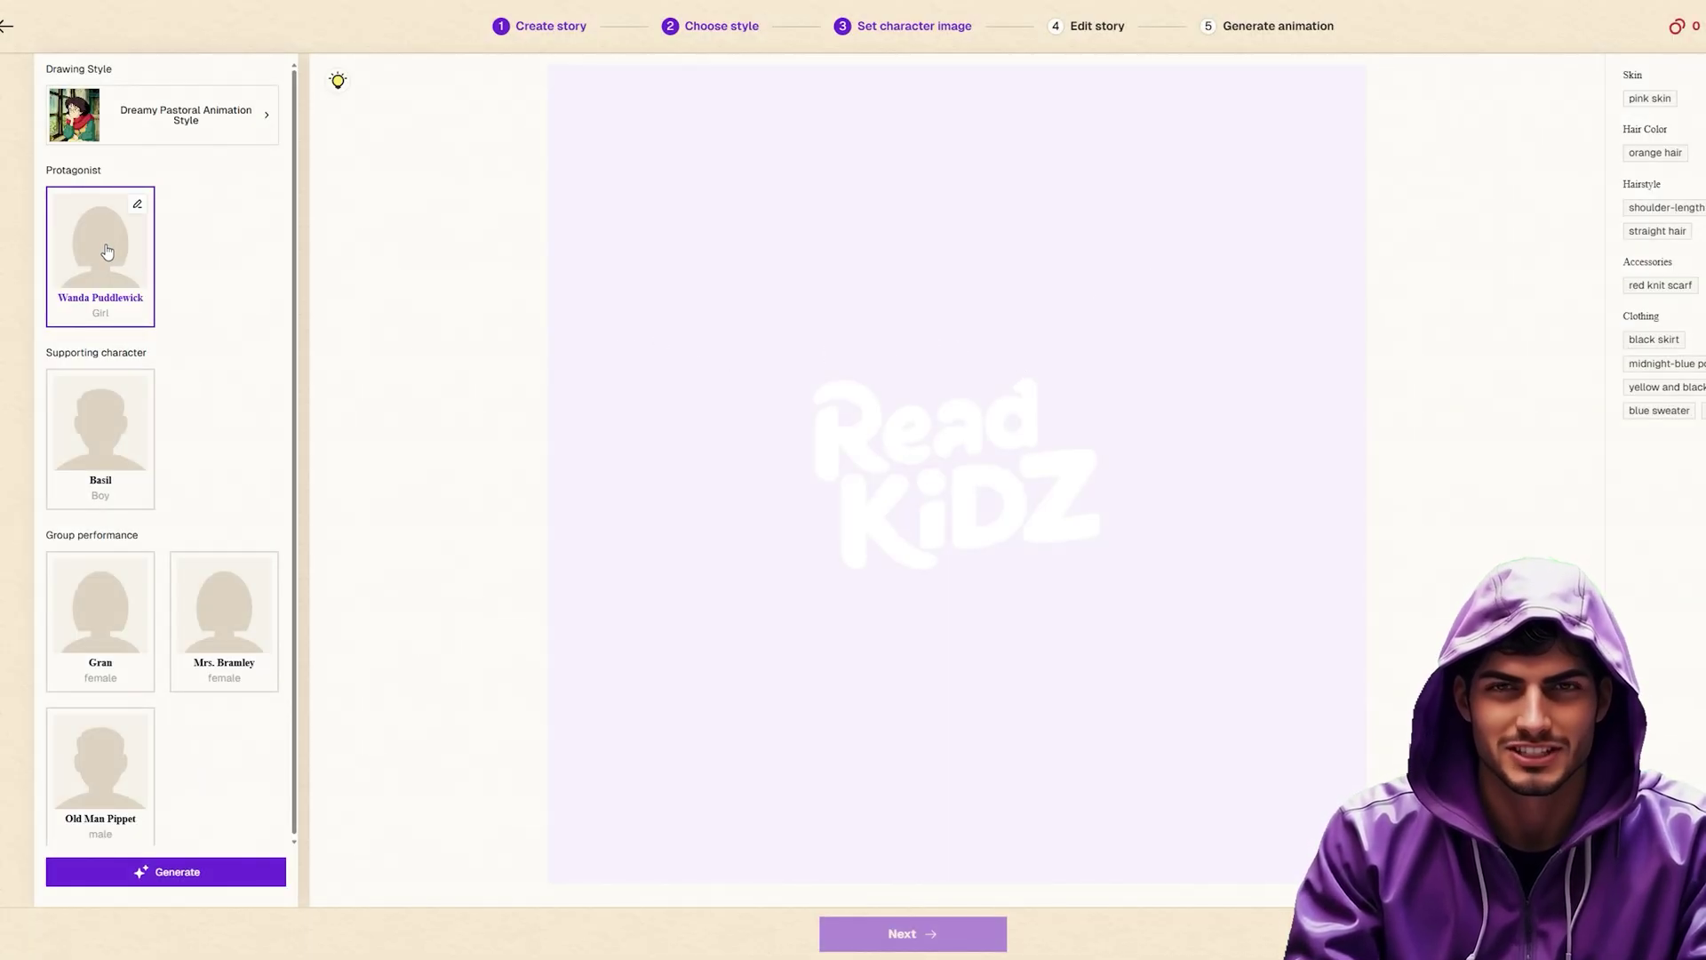
Confirm Wanda Puddlewick's character details and generate her portrait.
click(137, 209)
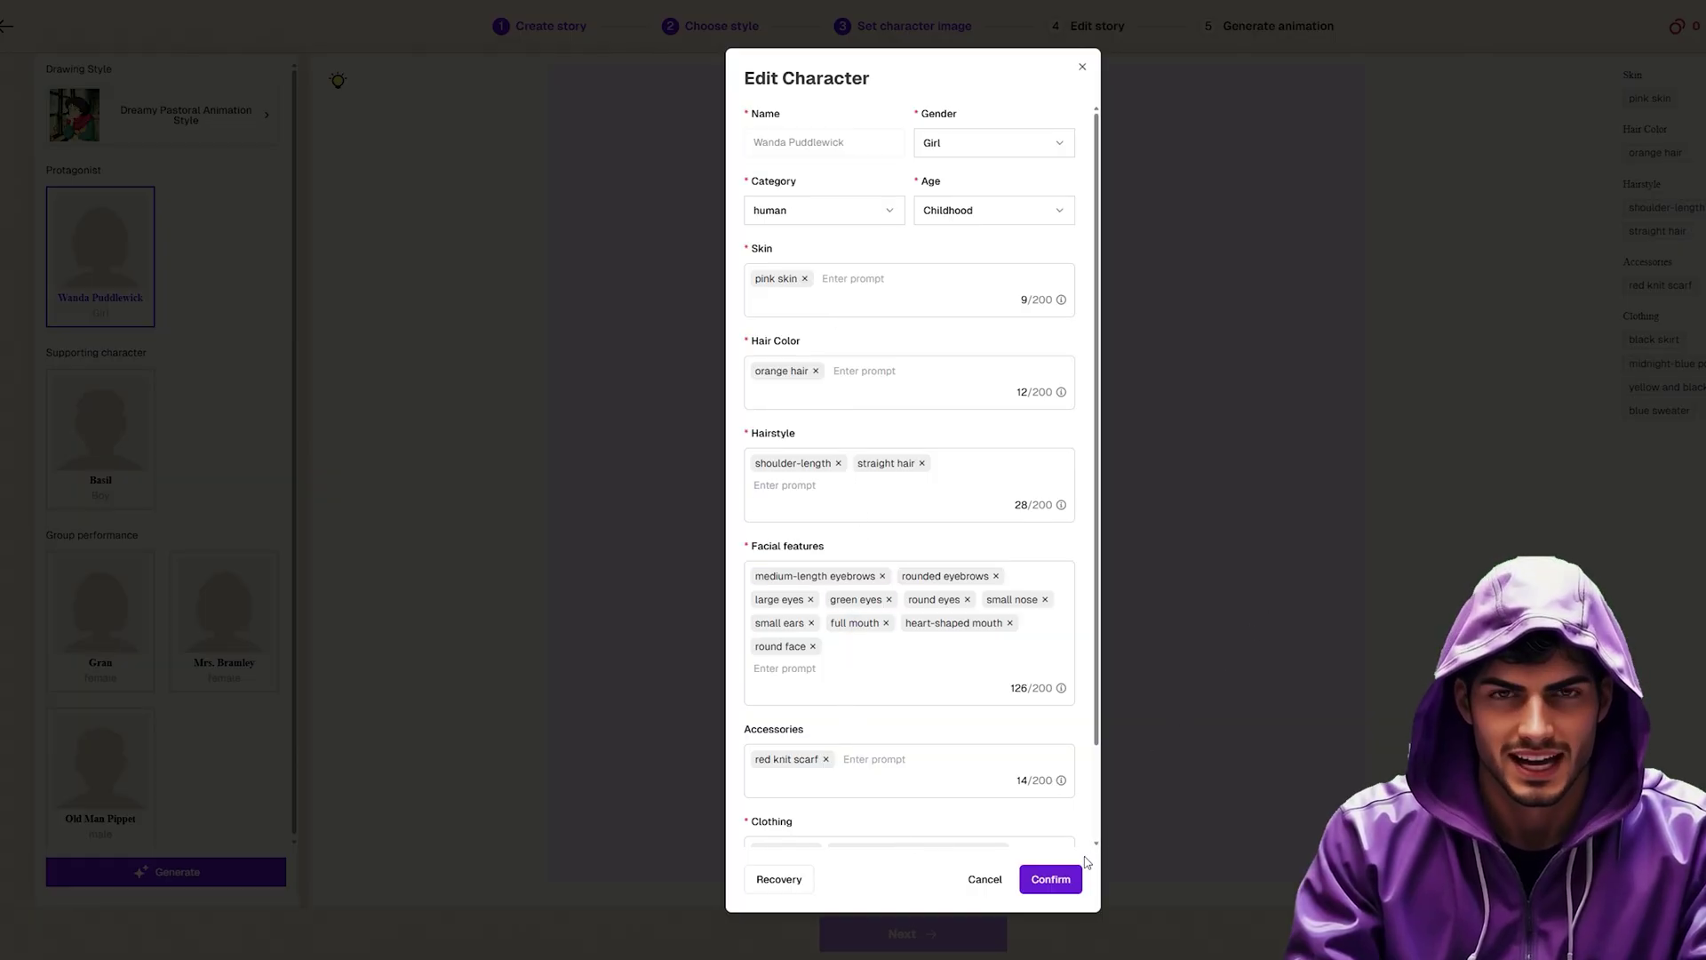
click(1051, 879)
click(176, 874)
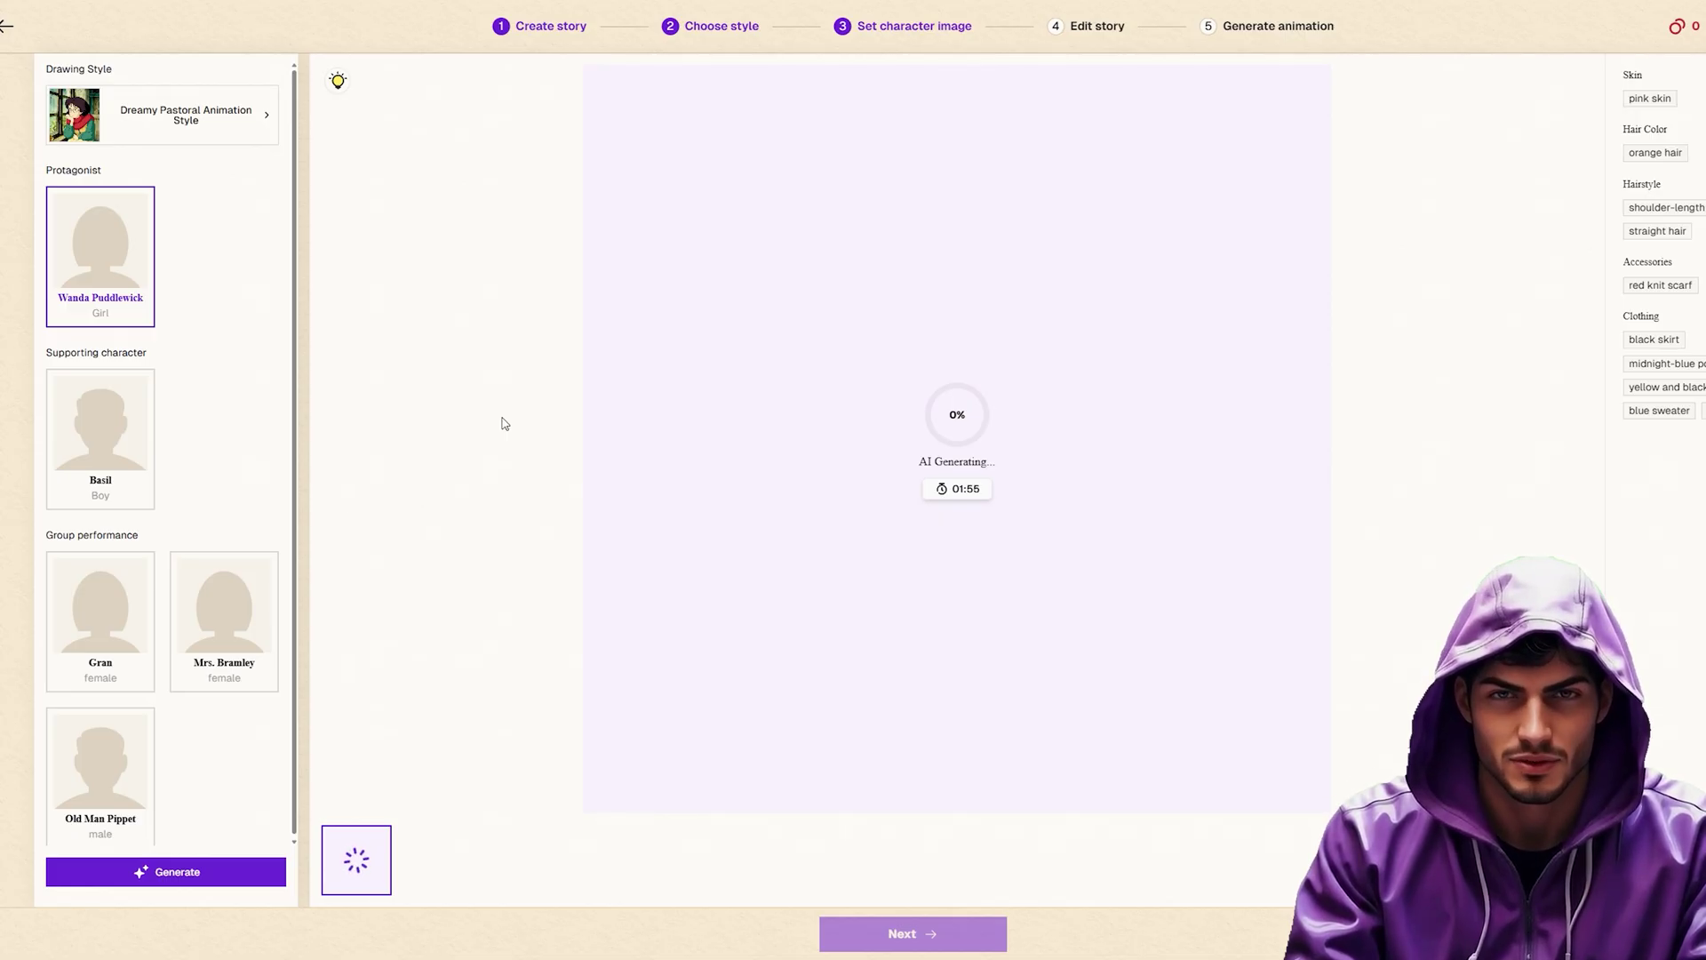
Generate portraits for Basil, Gran and Mrs. Bramley.
click(138, 449)
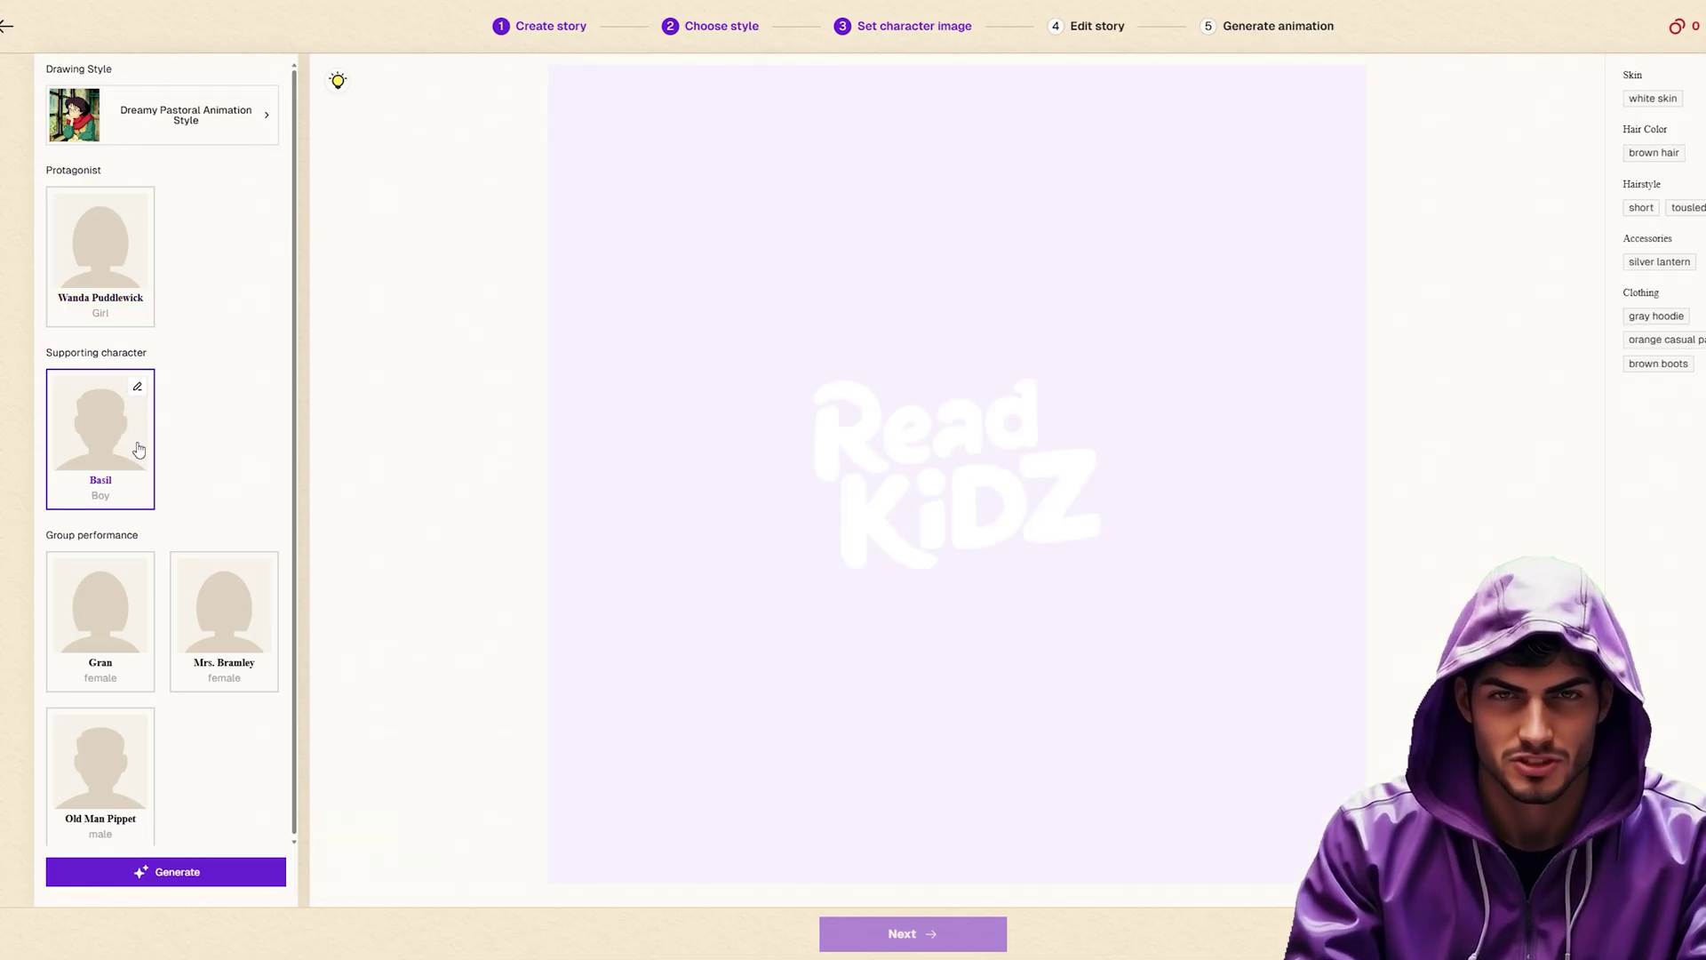
click(191, 871)
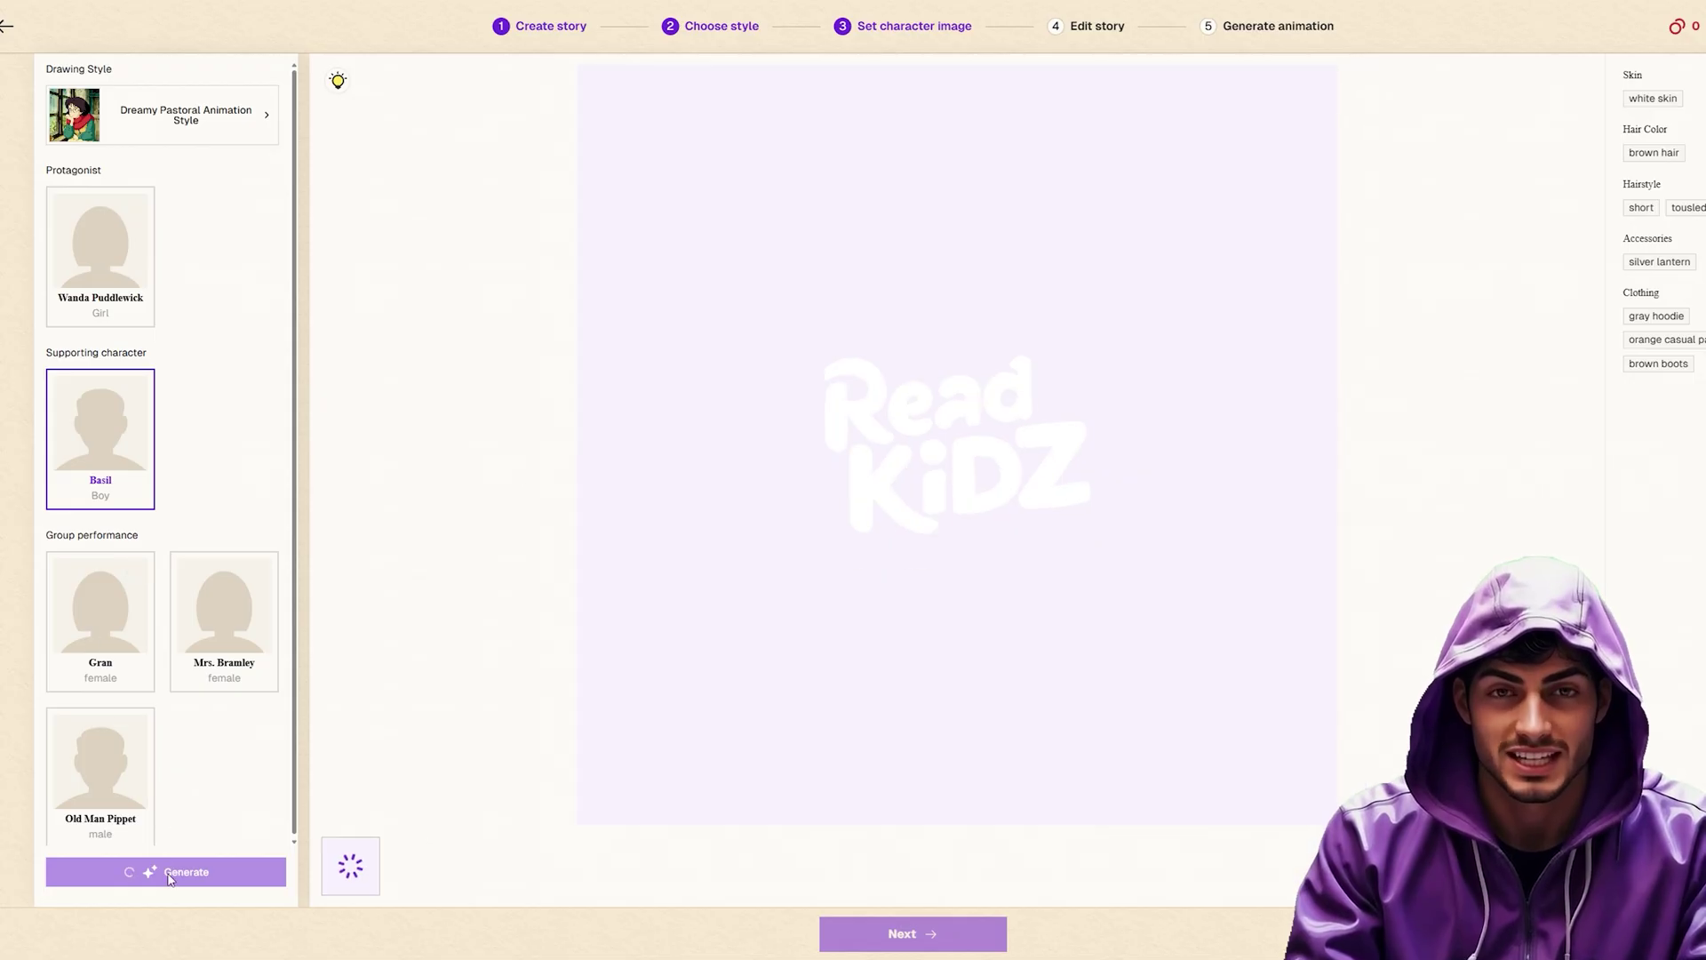
click(100, 627)
click(183, 875)
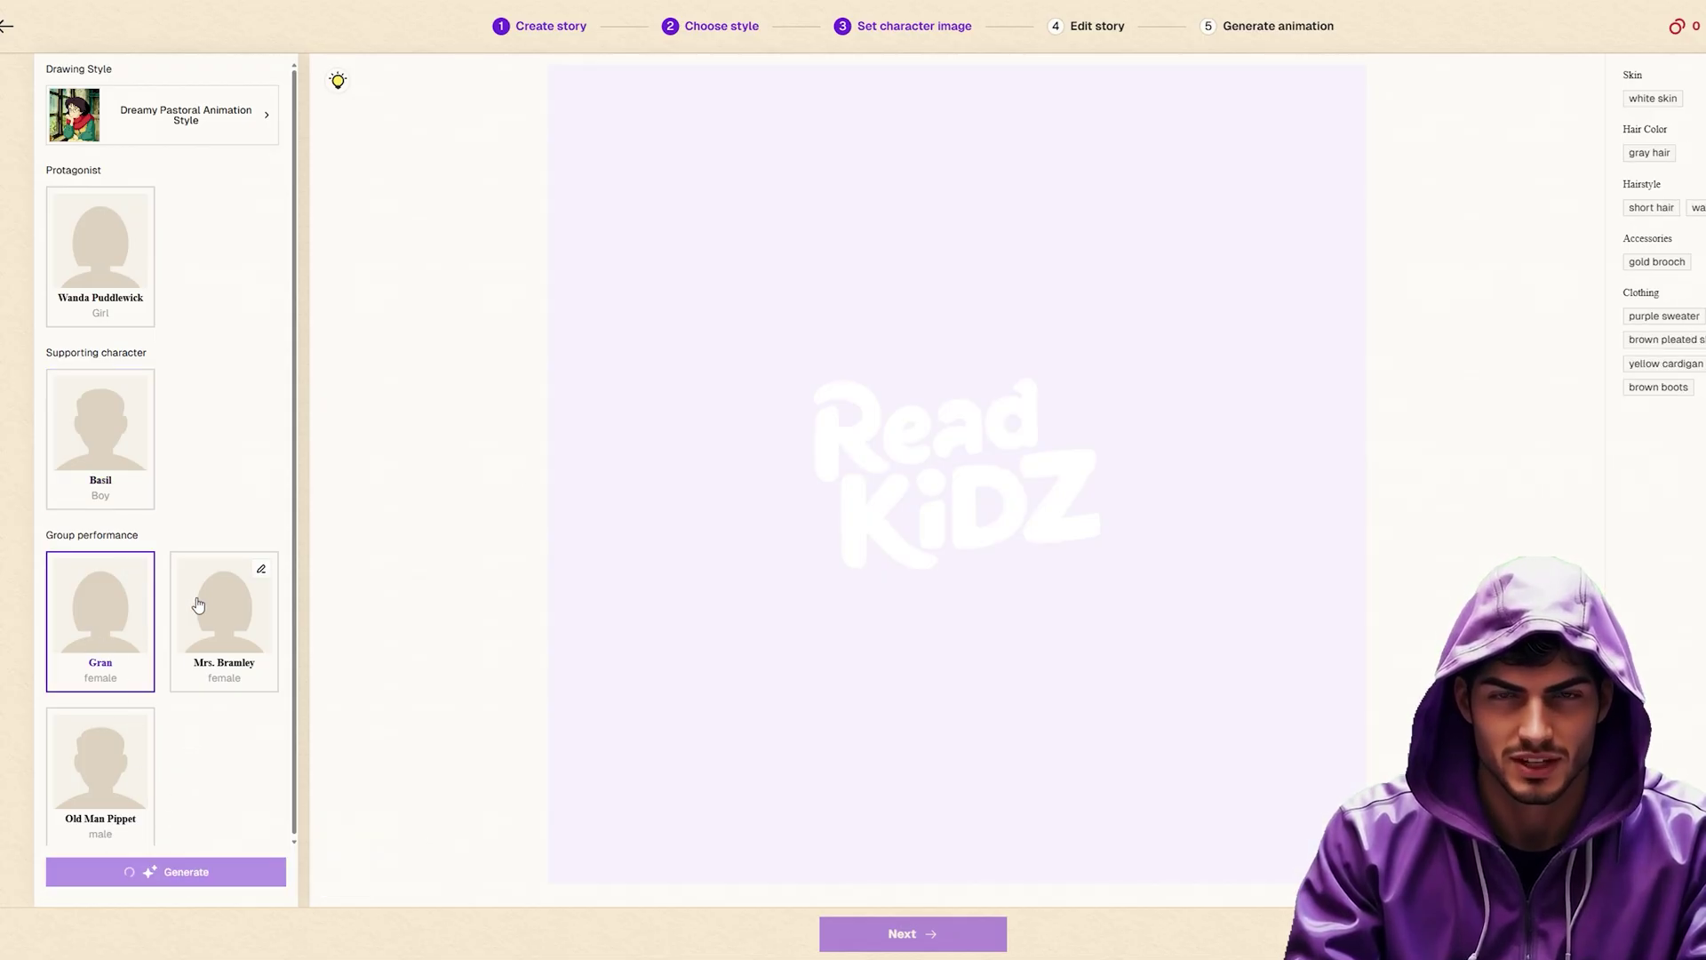
click(215, 607)
click(191, 872)
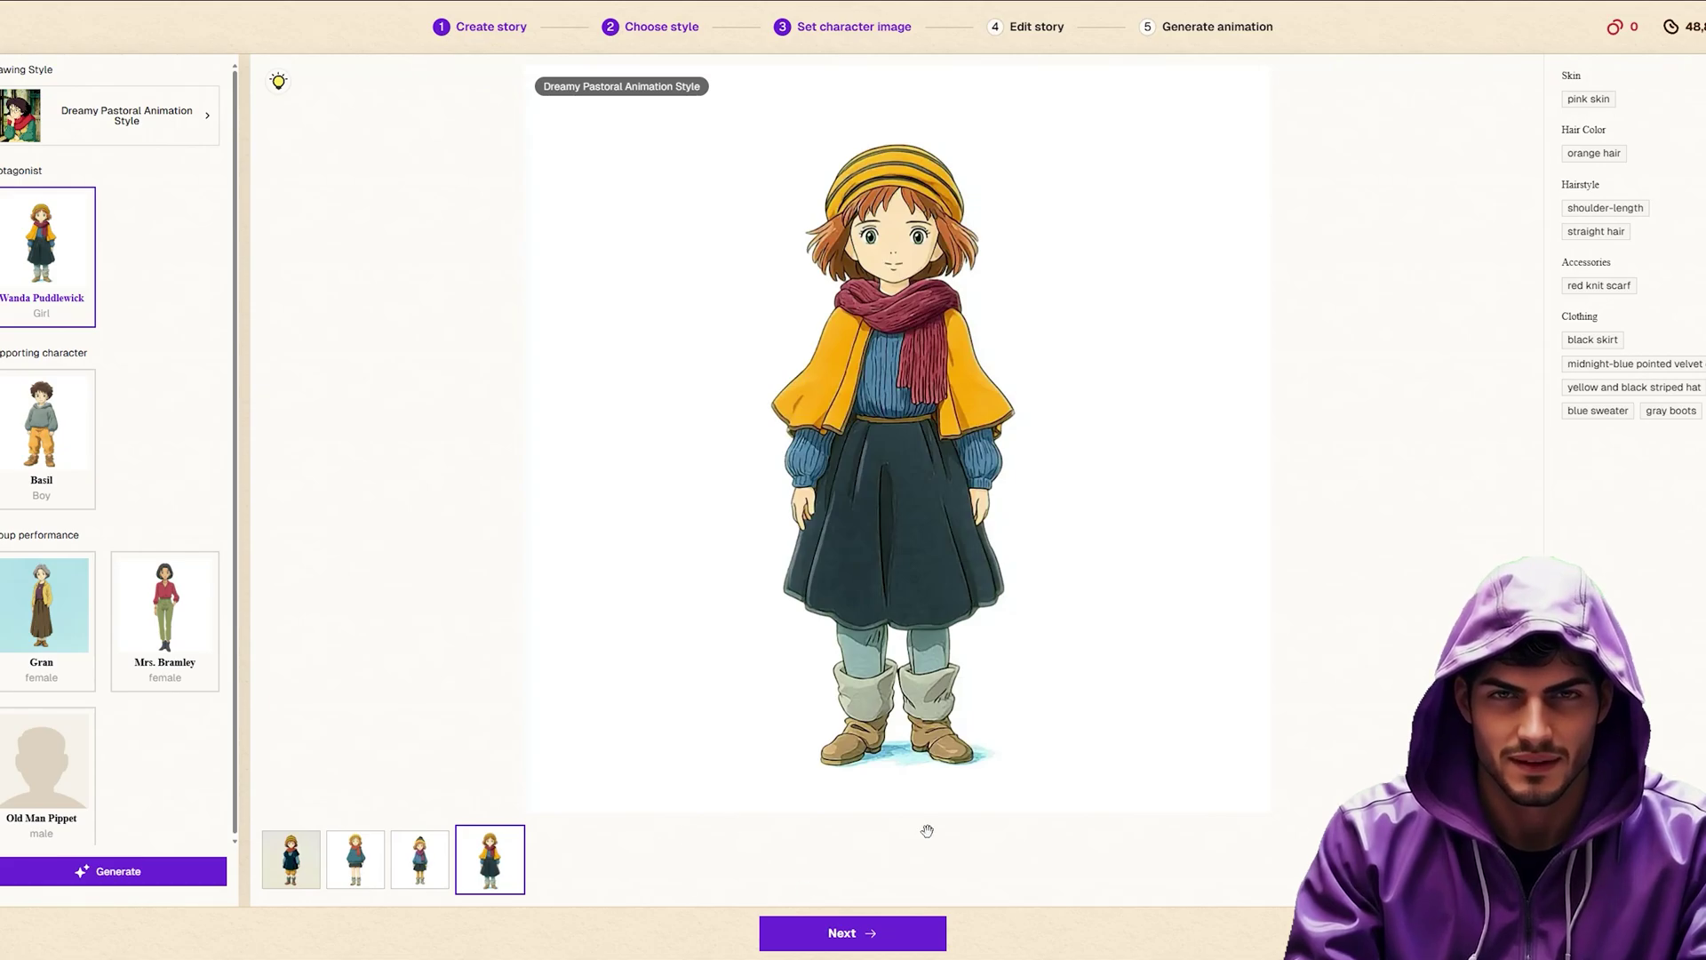
Create the 39 storyboard pages, review them, and enter the scene animation editor.
click(870, 936)
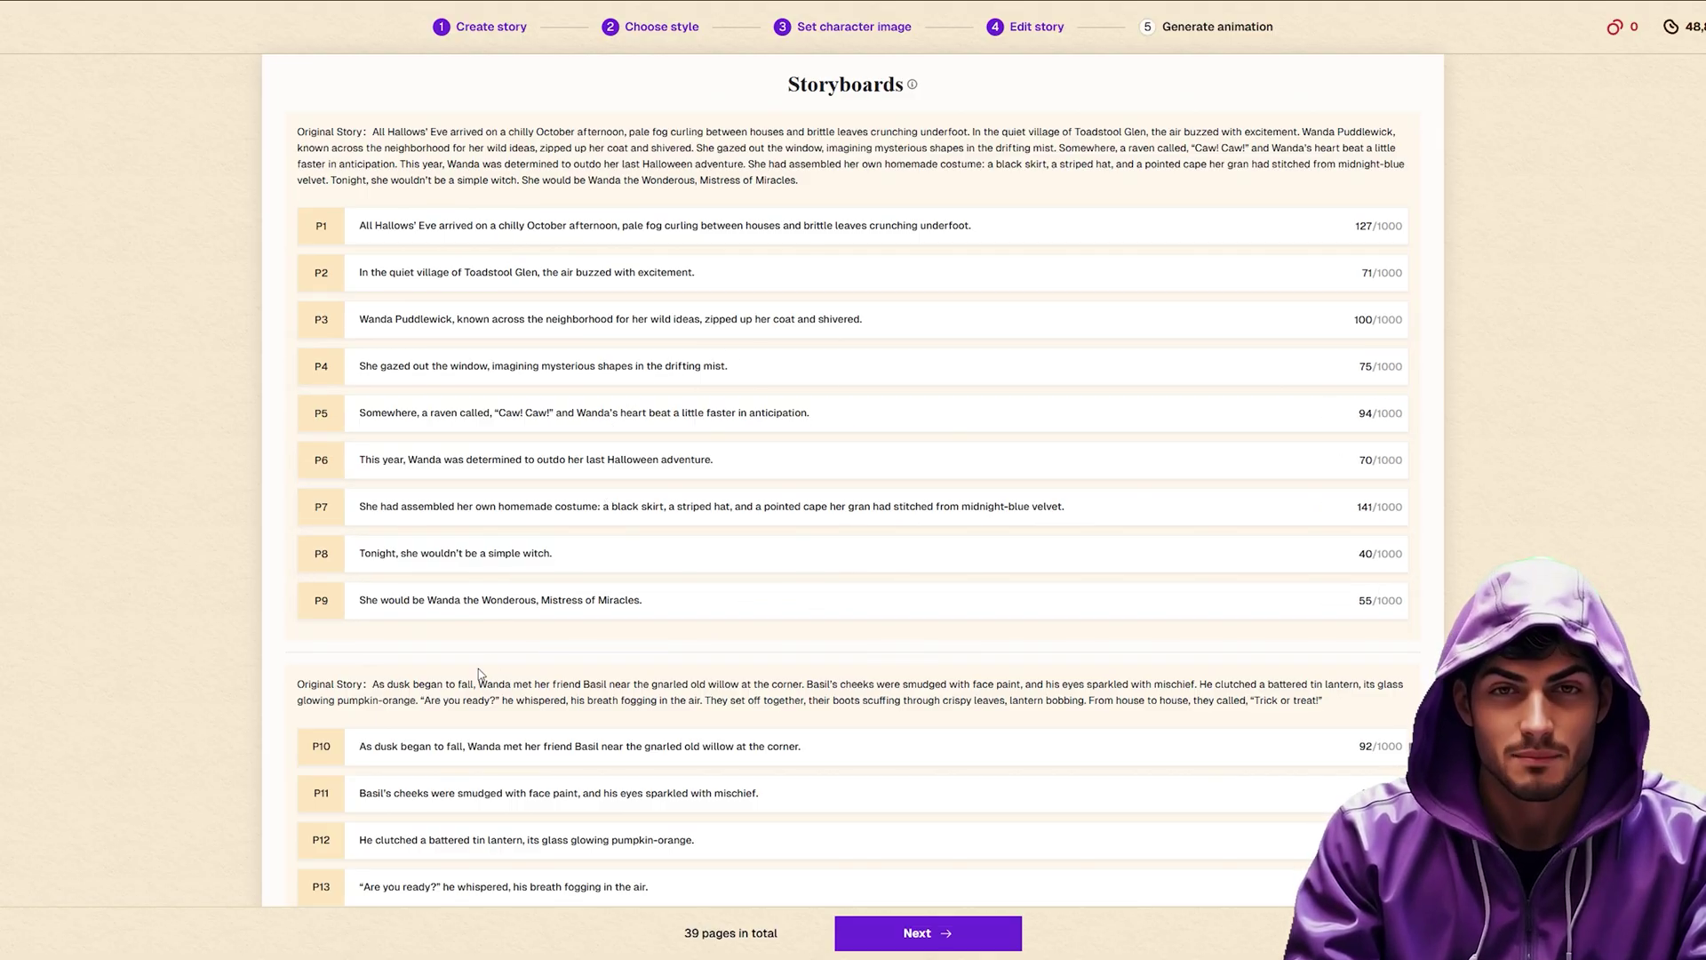
scroll(504, 678, down, 4)
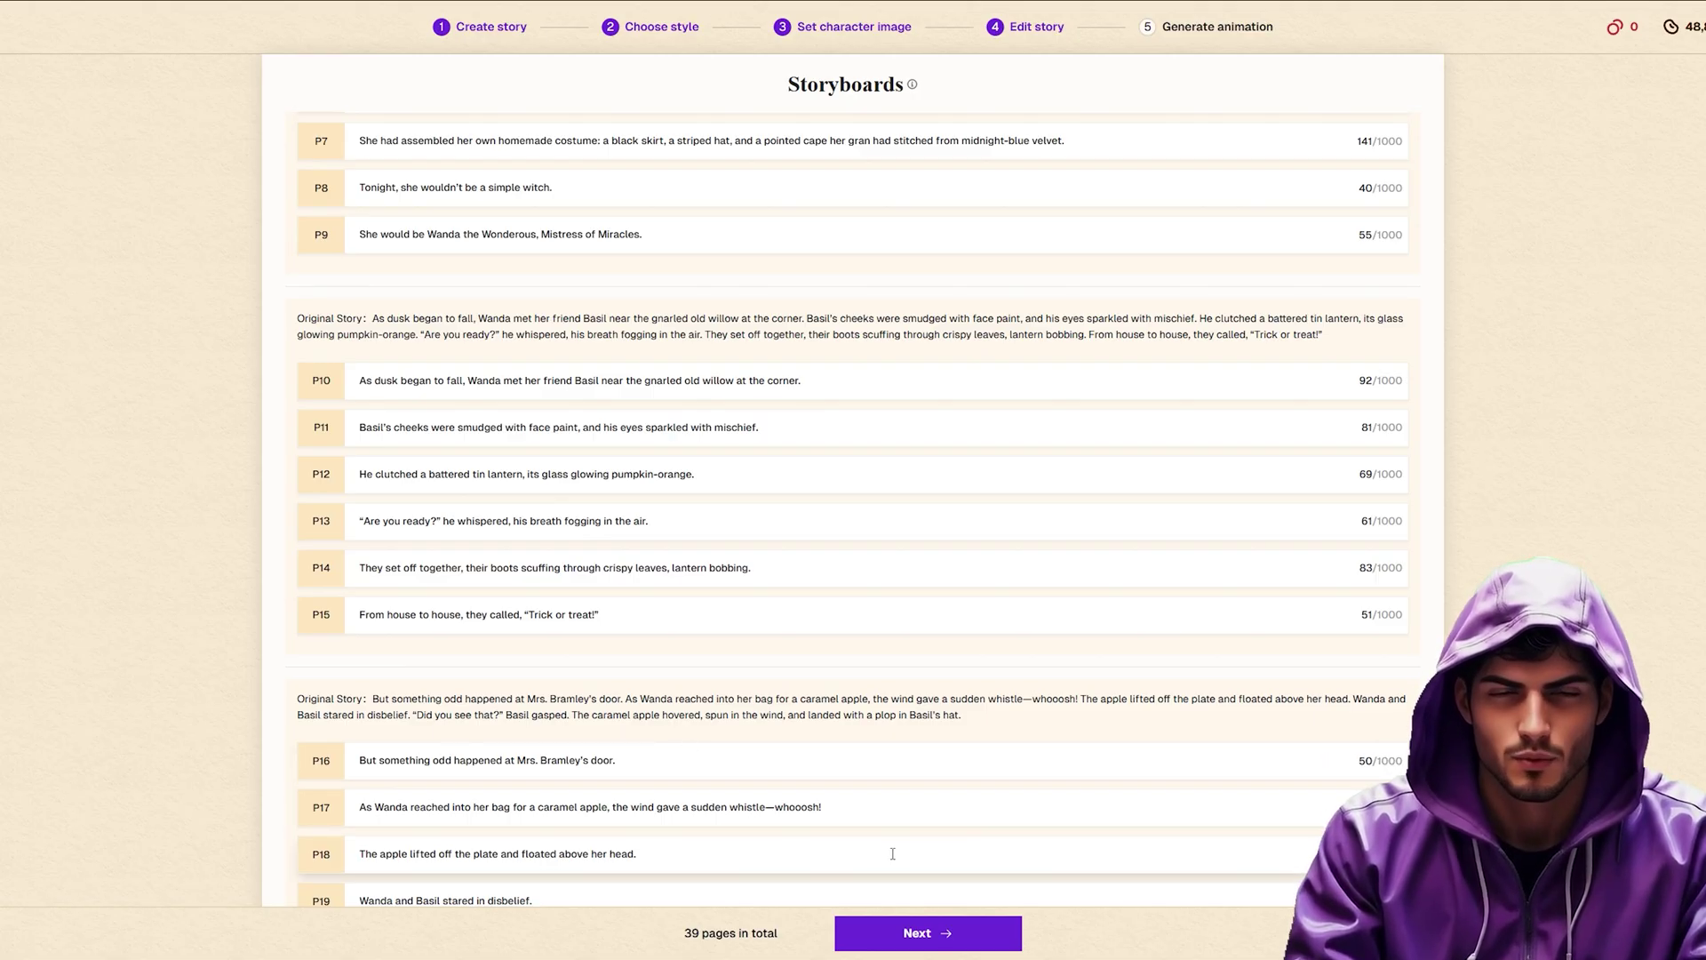
click(945, 941)
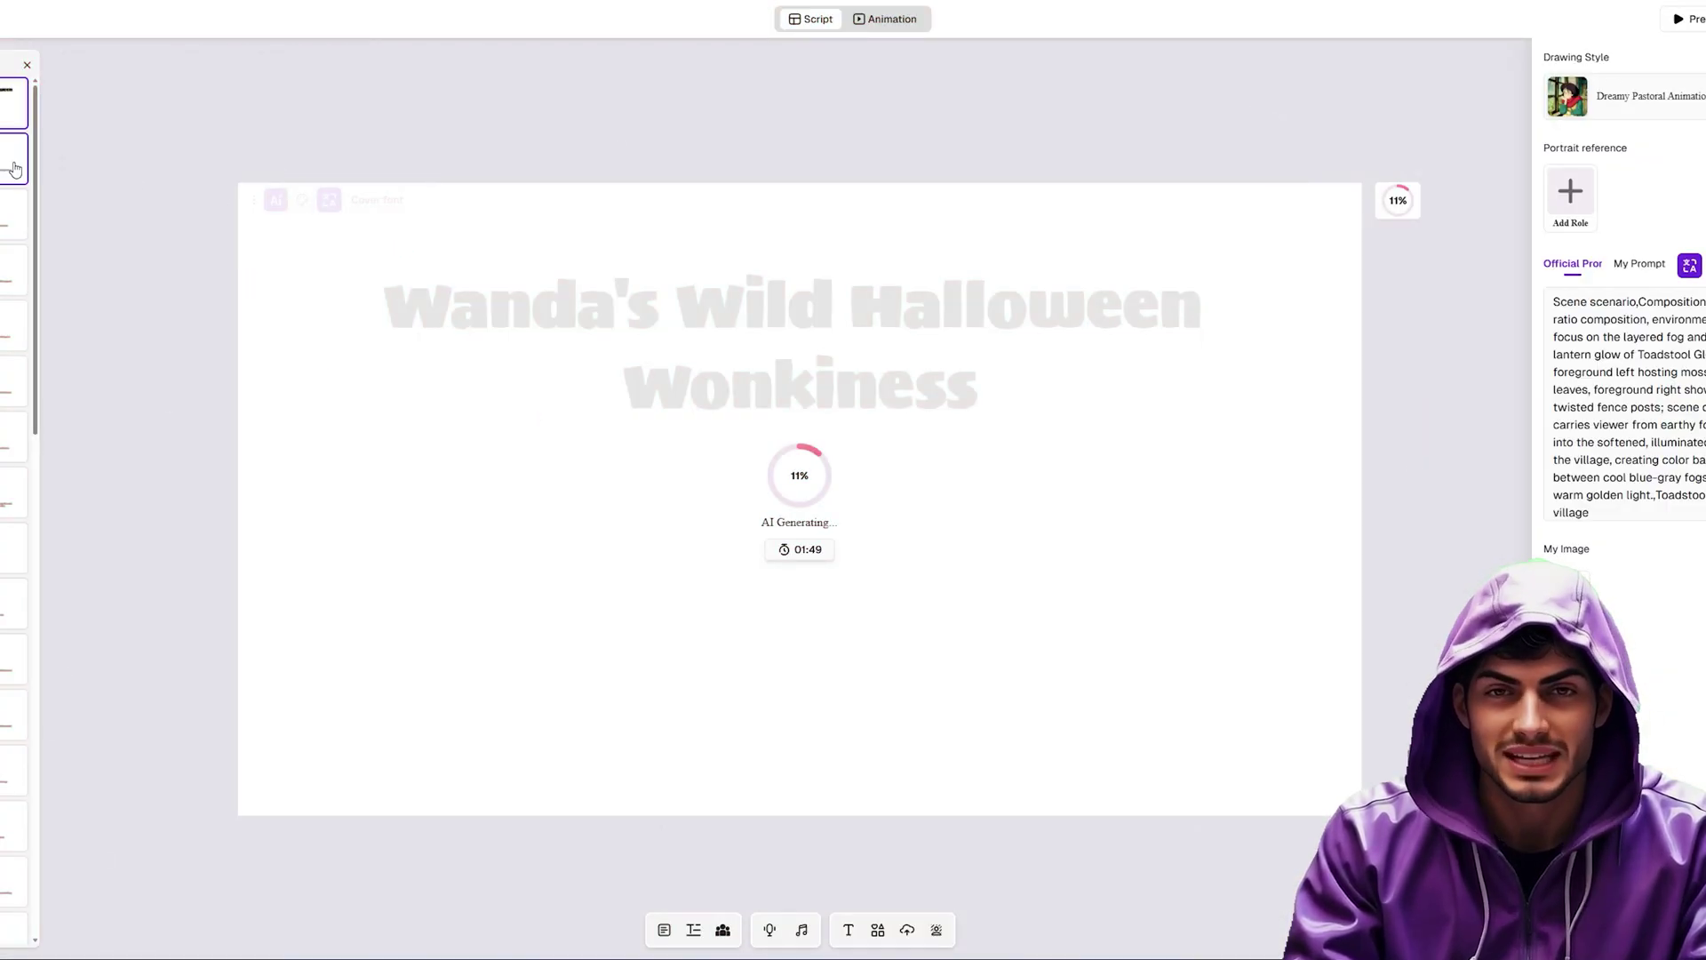
click(14, 169)
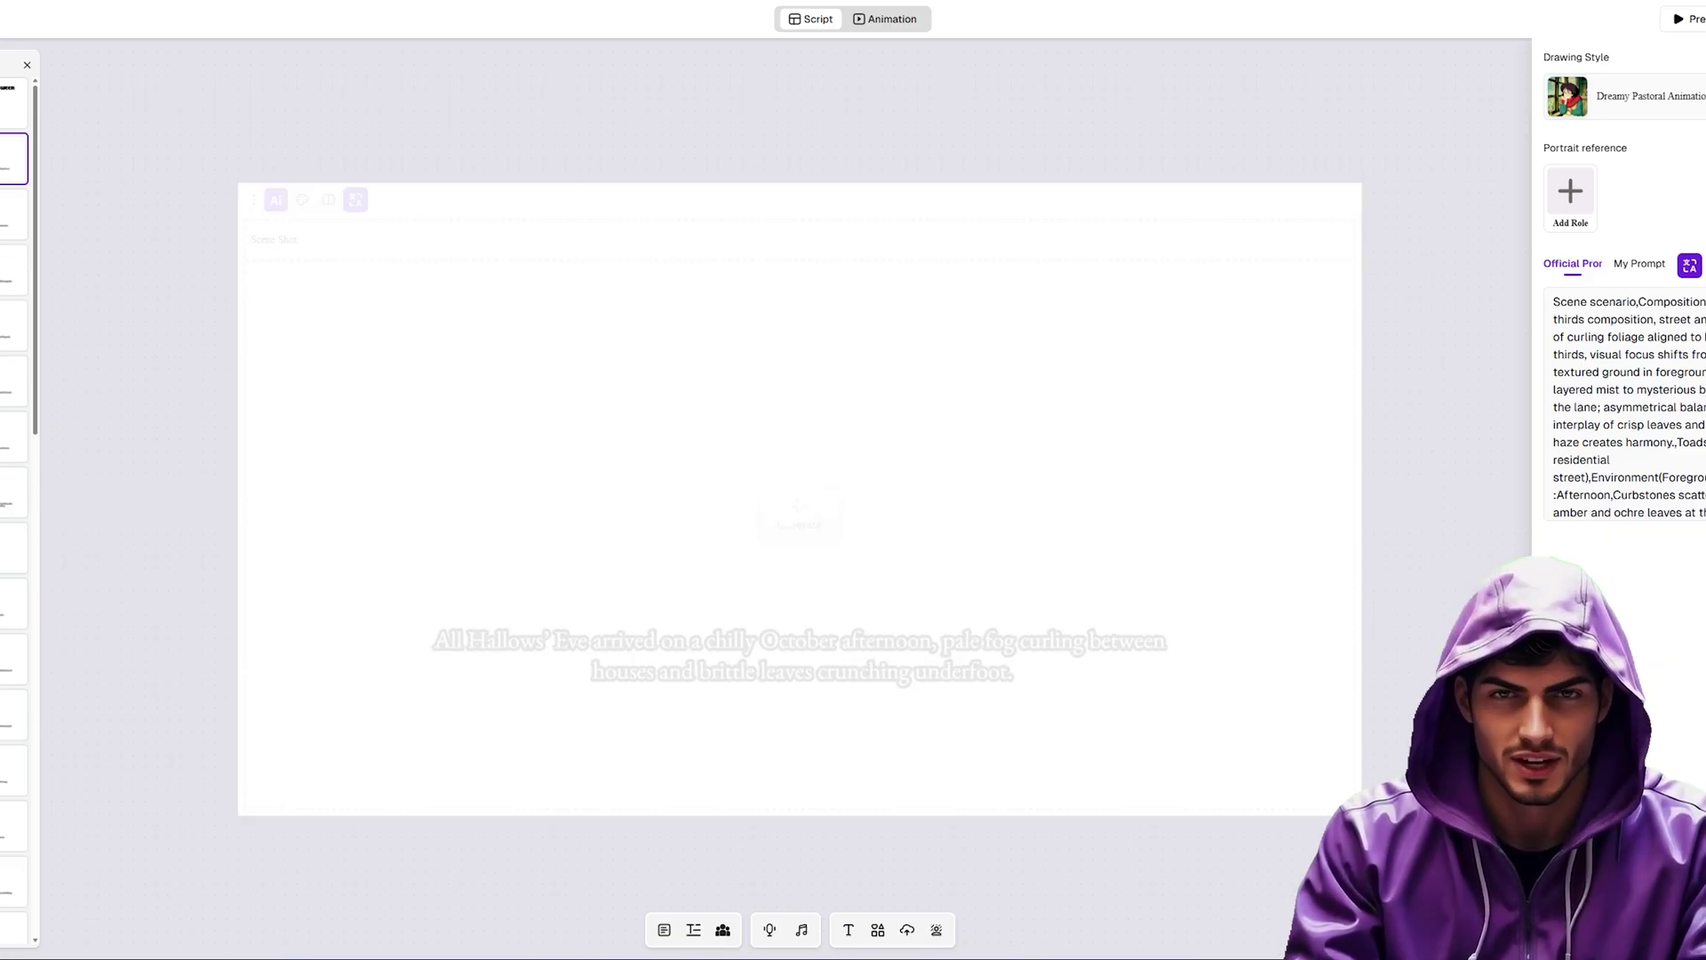
Browse the opening scenes and add Wanda Puddlewick as the cover's character reference.
click(15, 213)
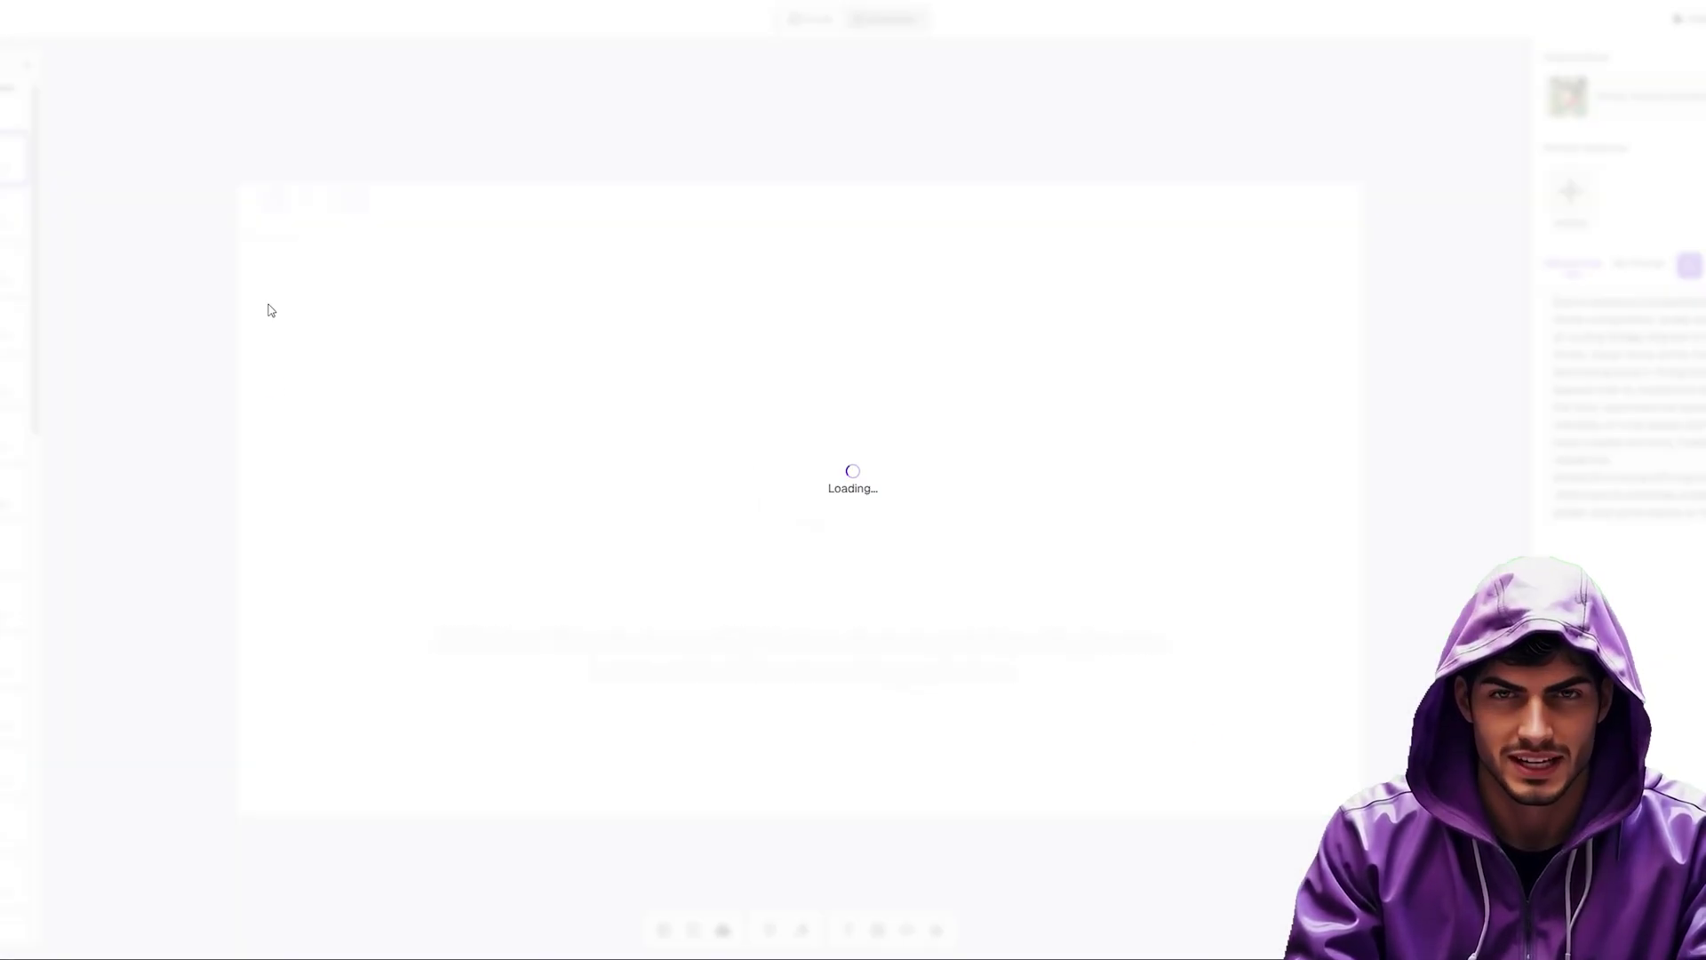
click(14, 269)
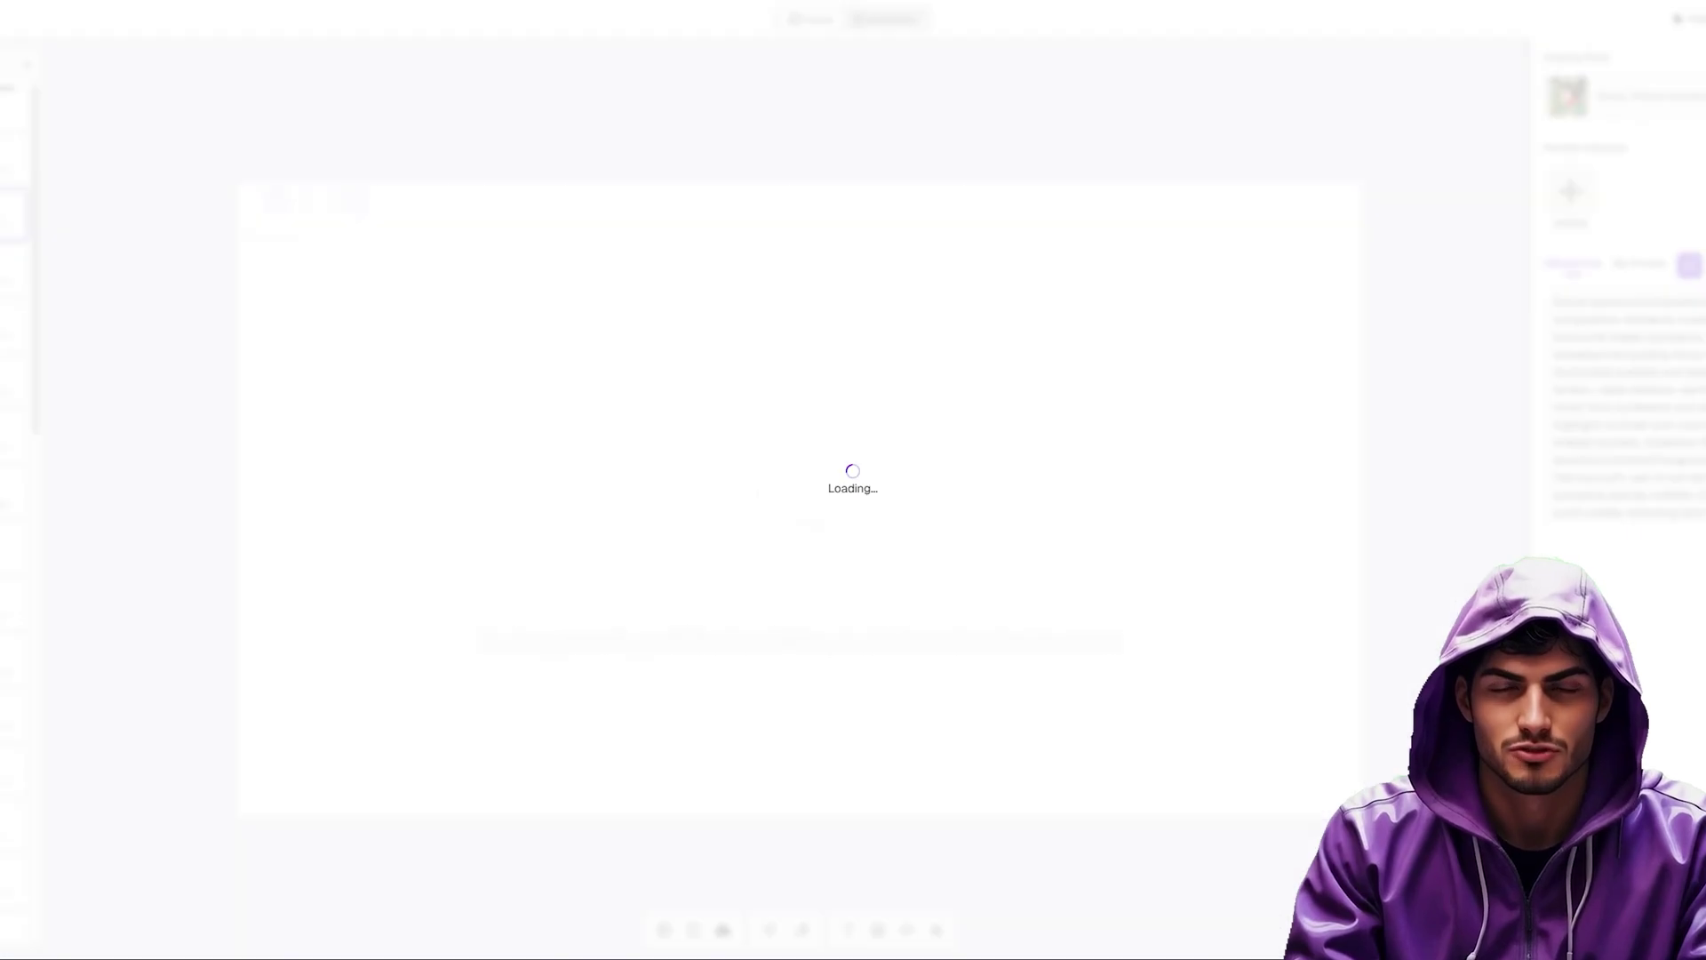
click(14, 325)
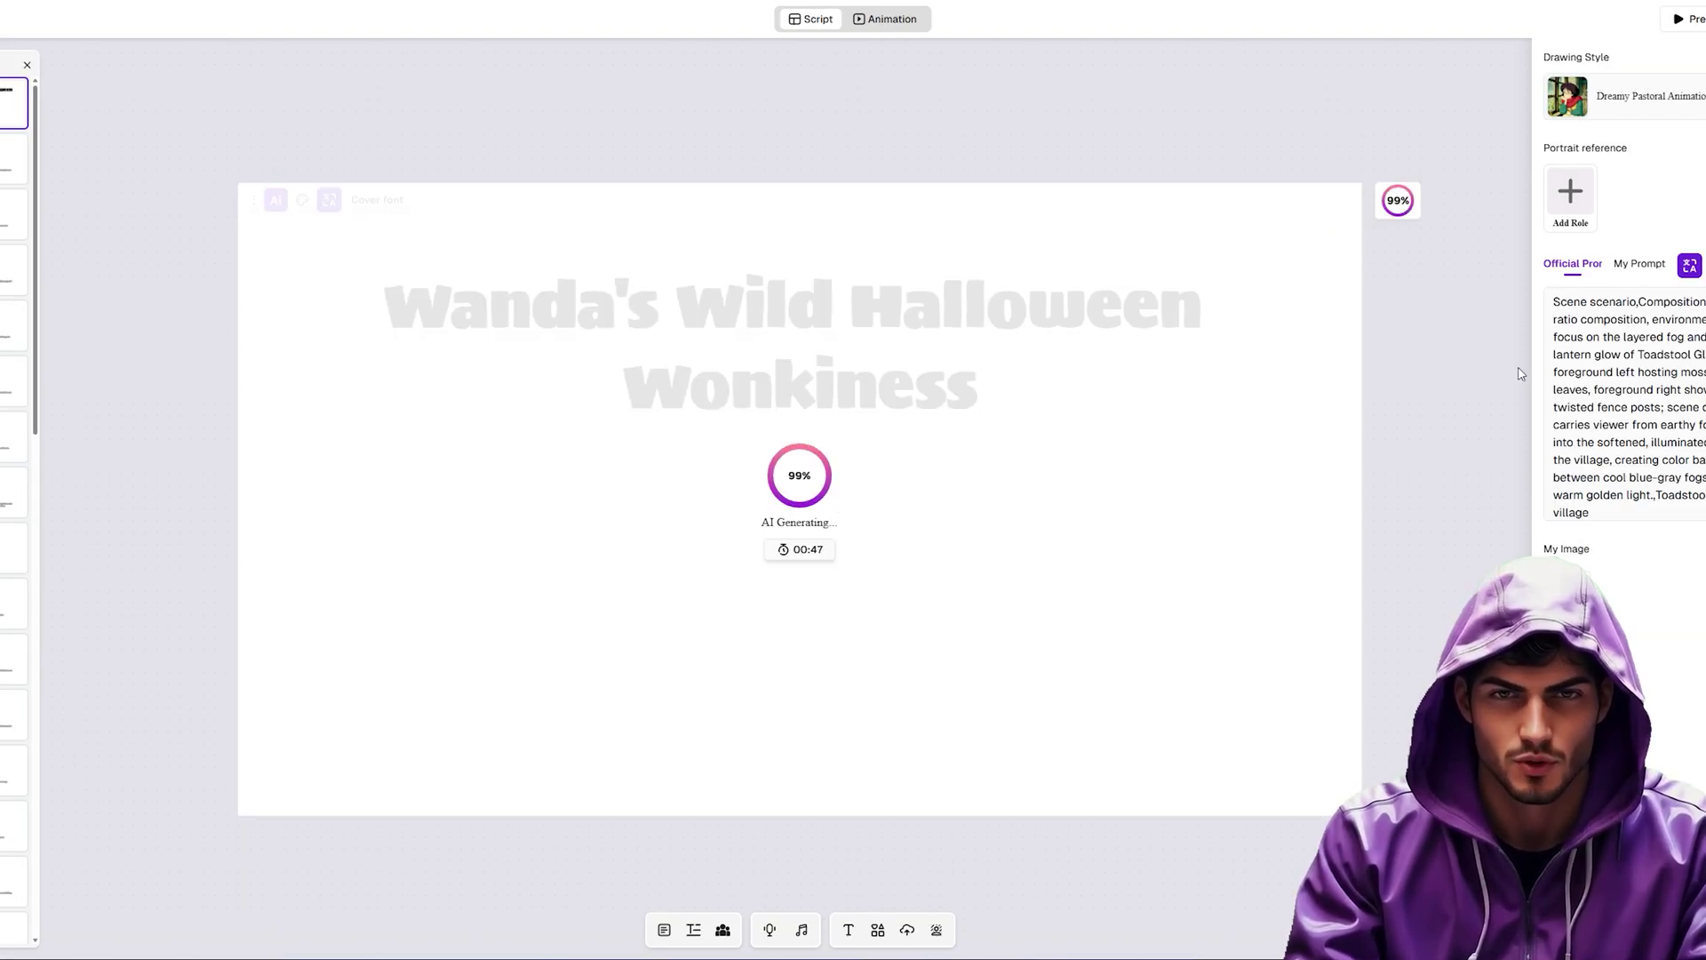
click(1580, 191)
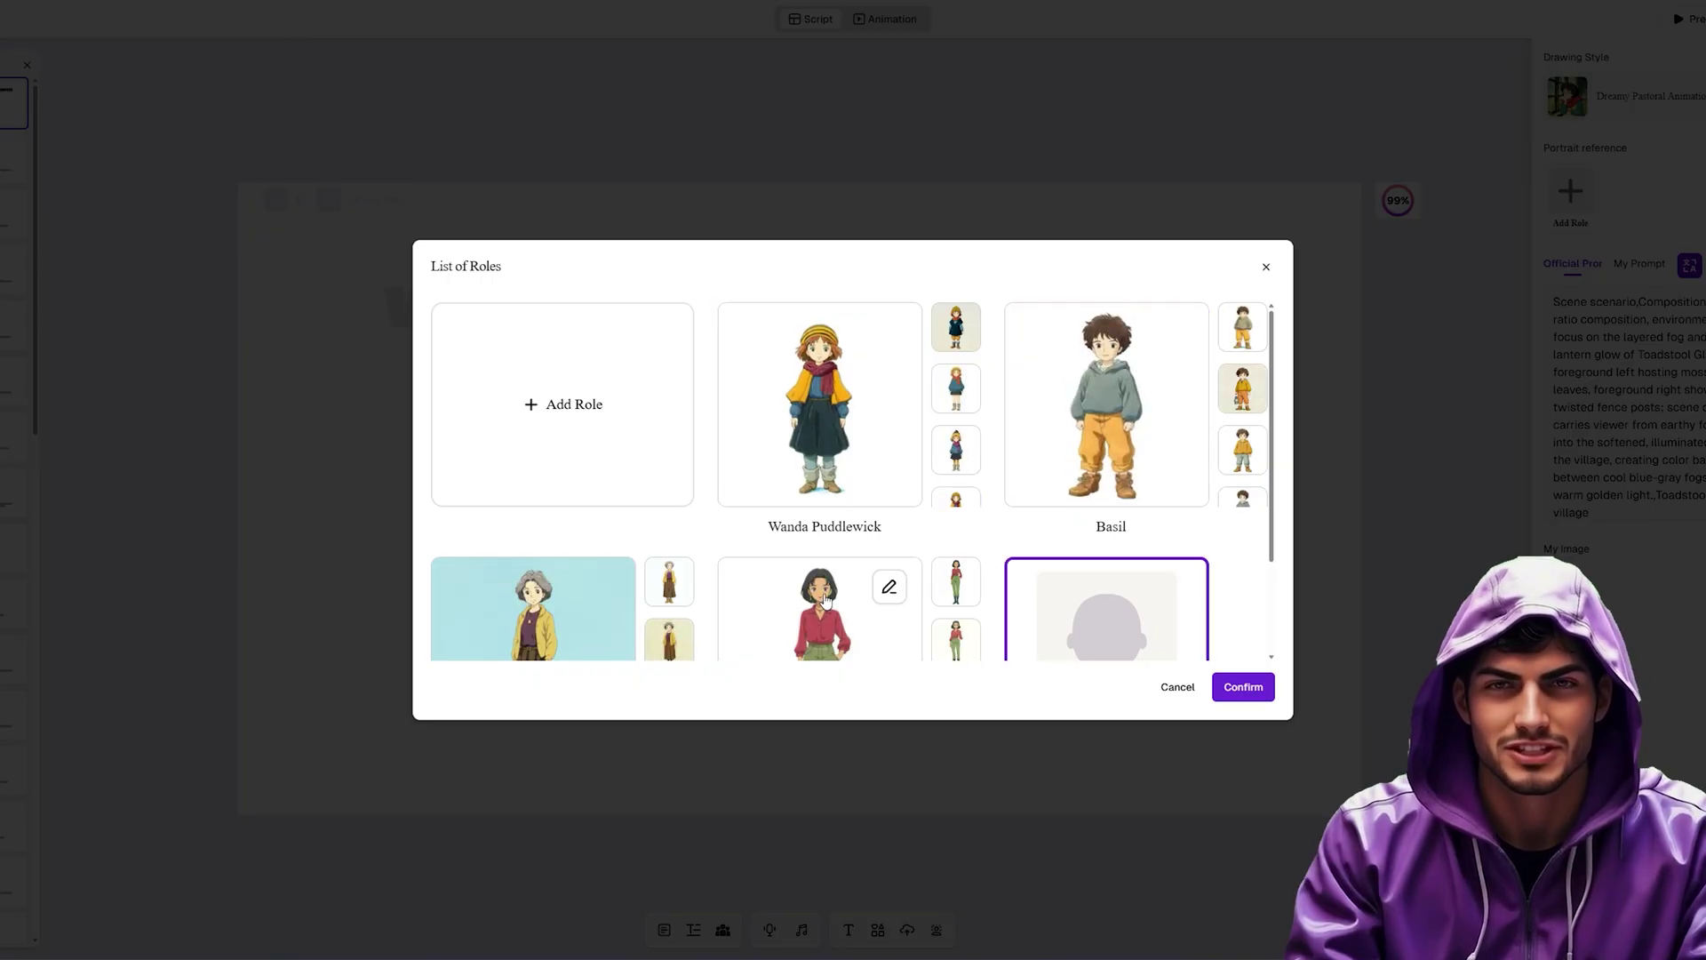
click(853, 445)
click(1244, 687)
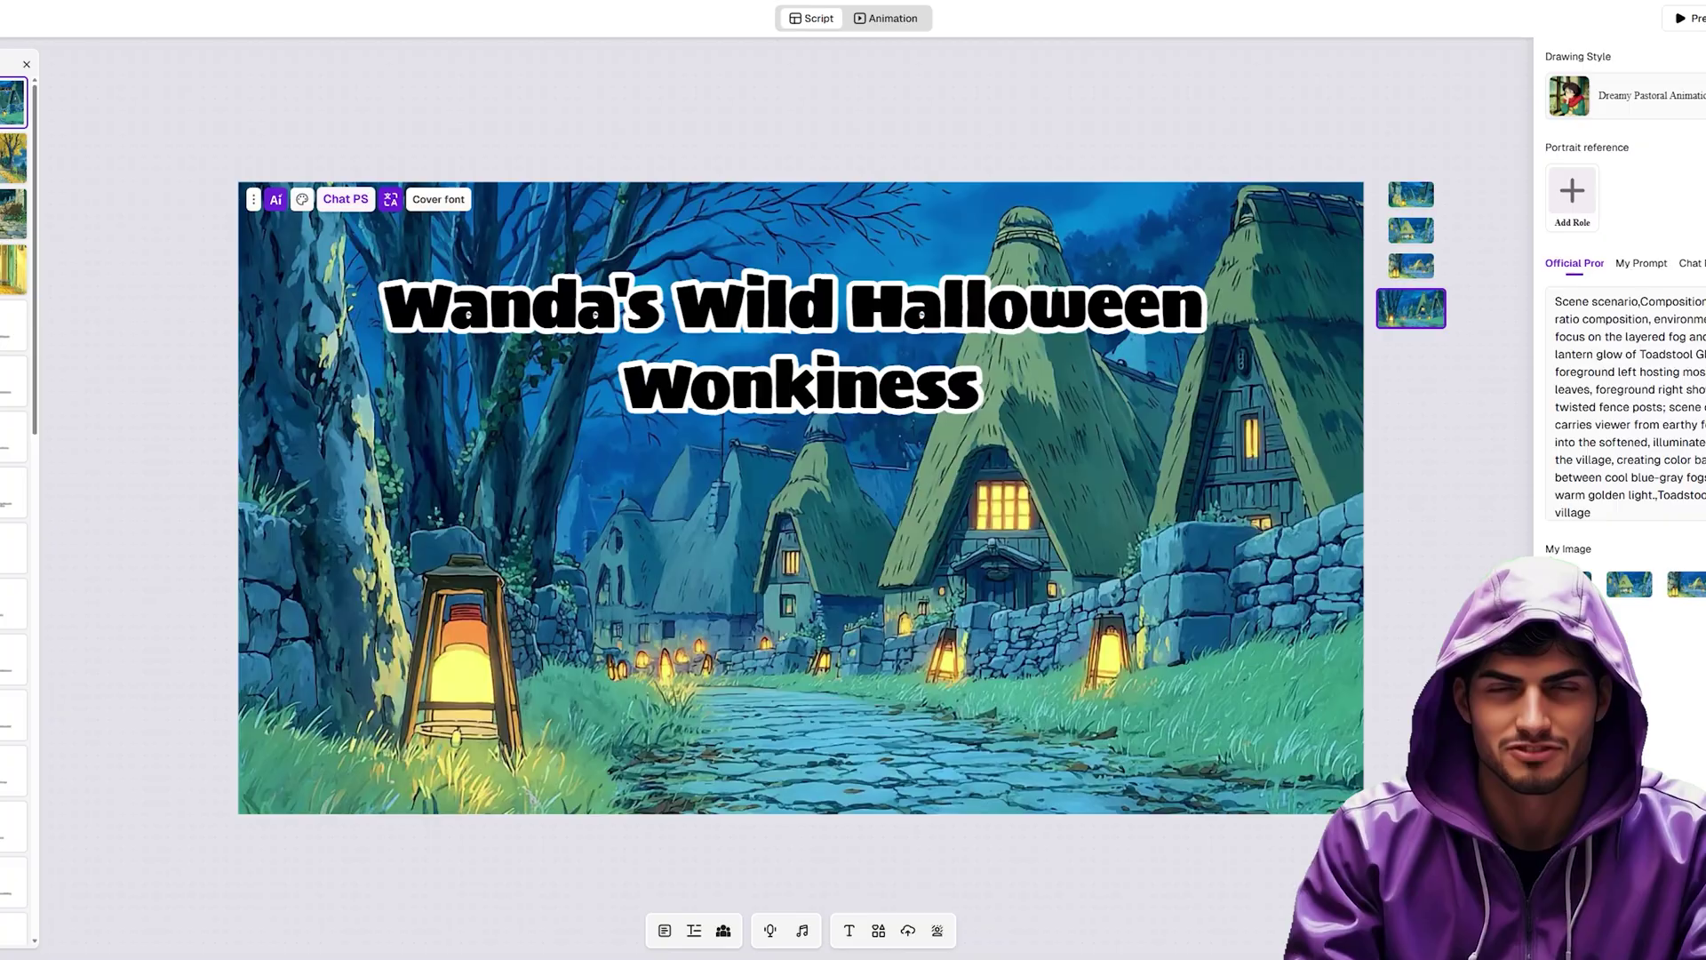
Ask Chat PS to 'add a pumpkin to the scene' on the cover, then switch to Animation.
click(1690, 263)
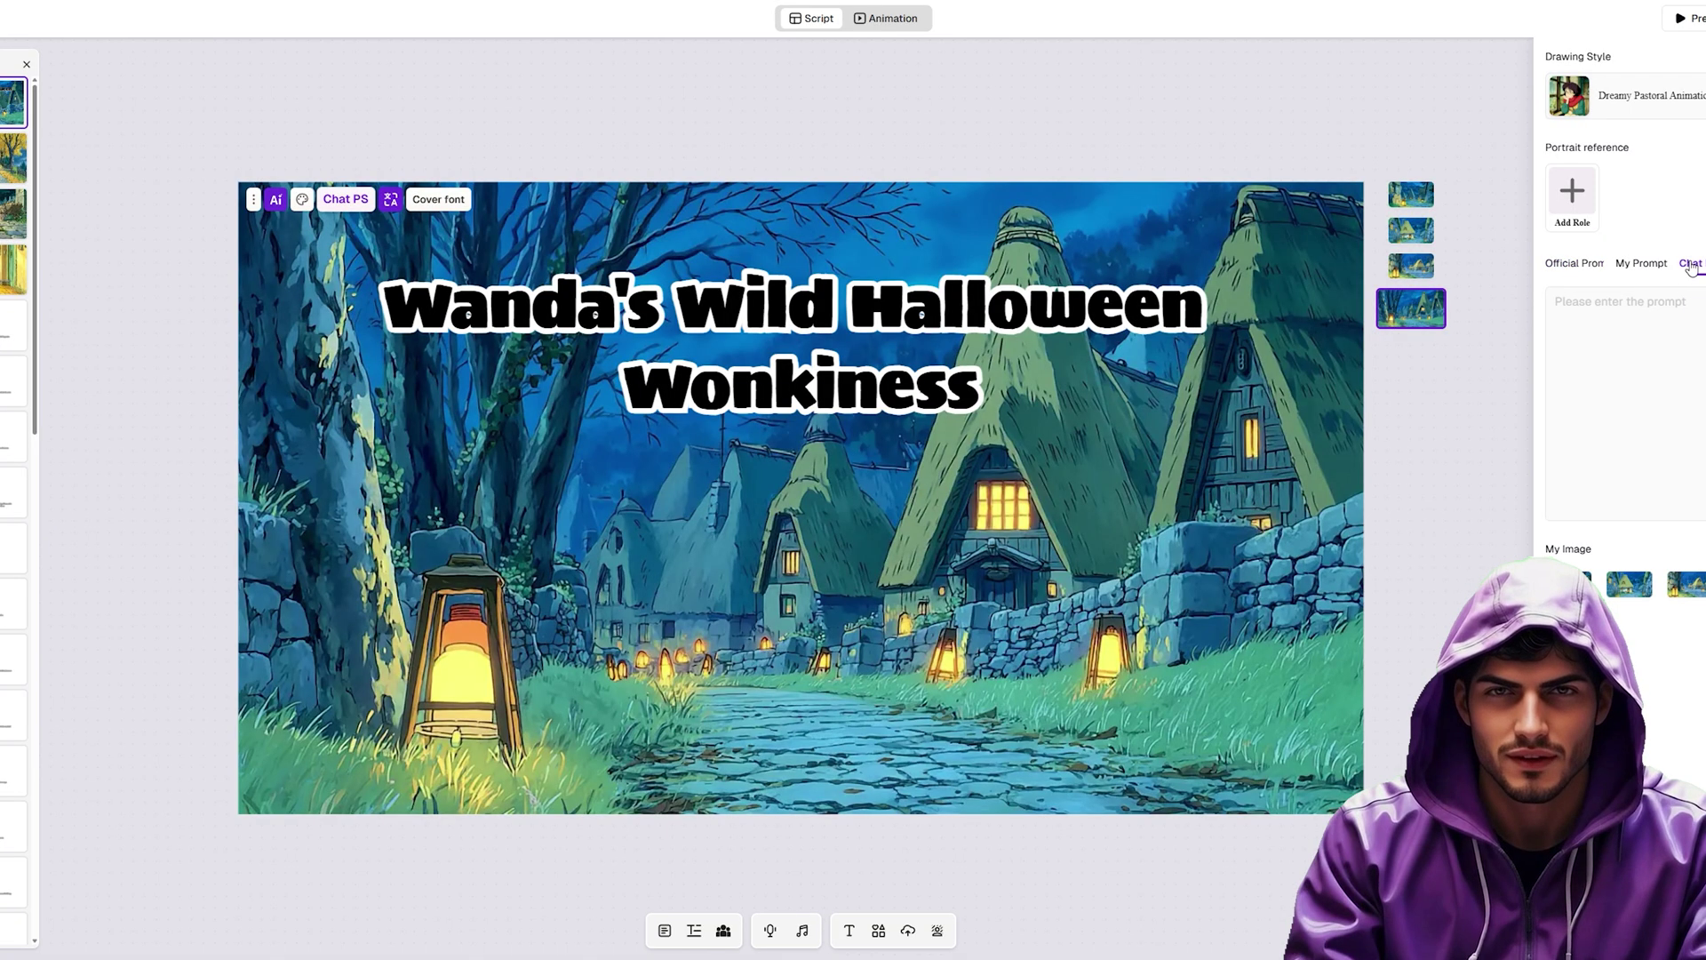
click(1617, 339)
text(add a pumpkin to the scene)
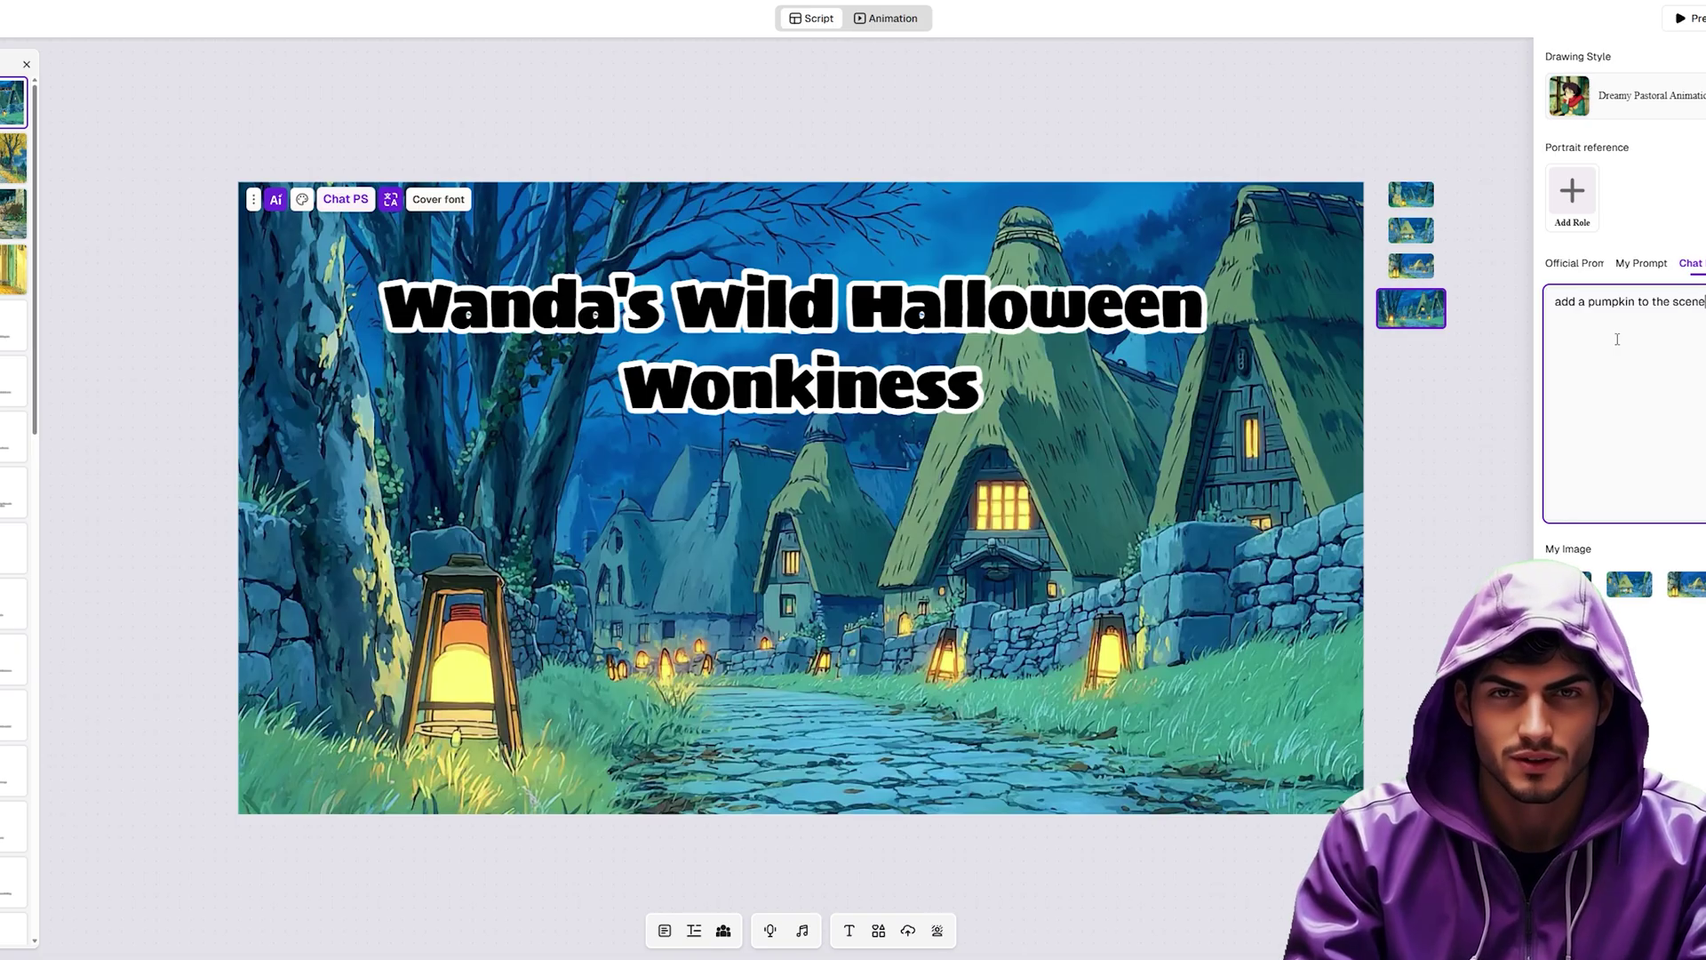
key(Return)
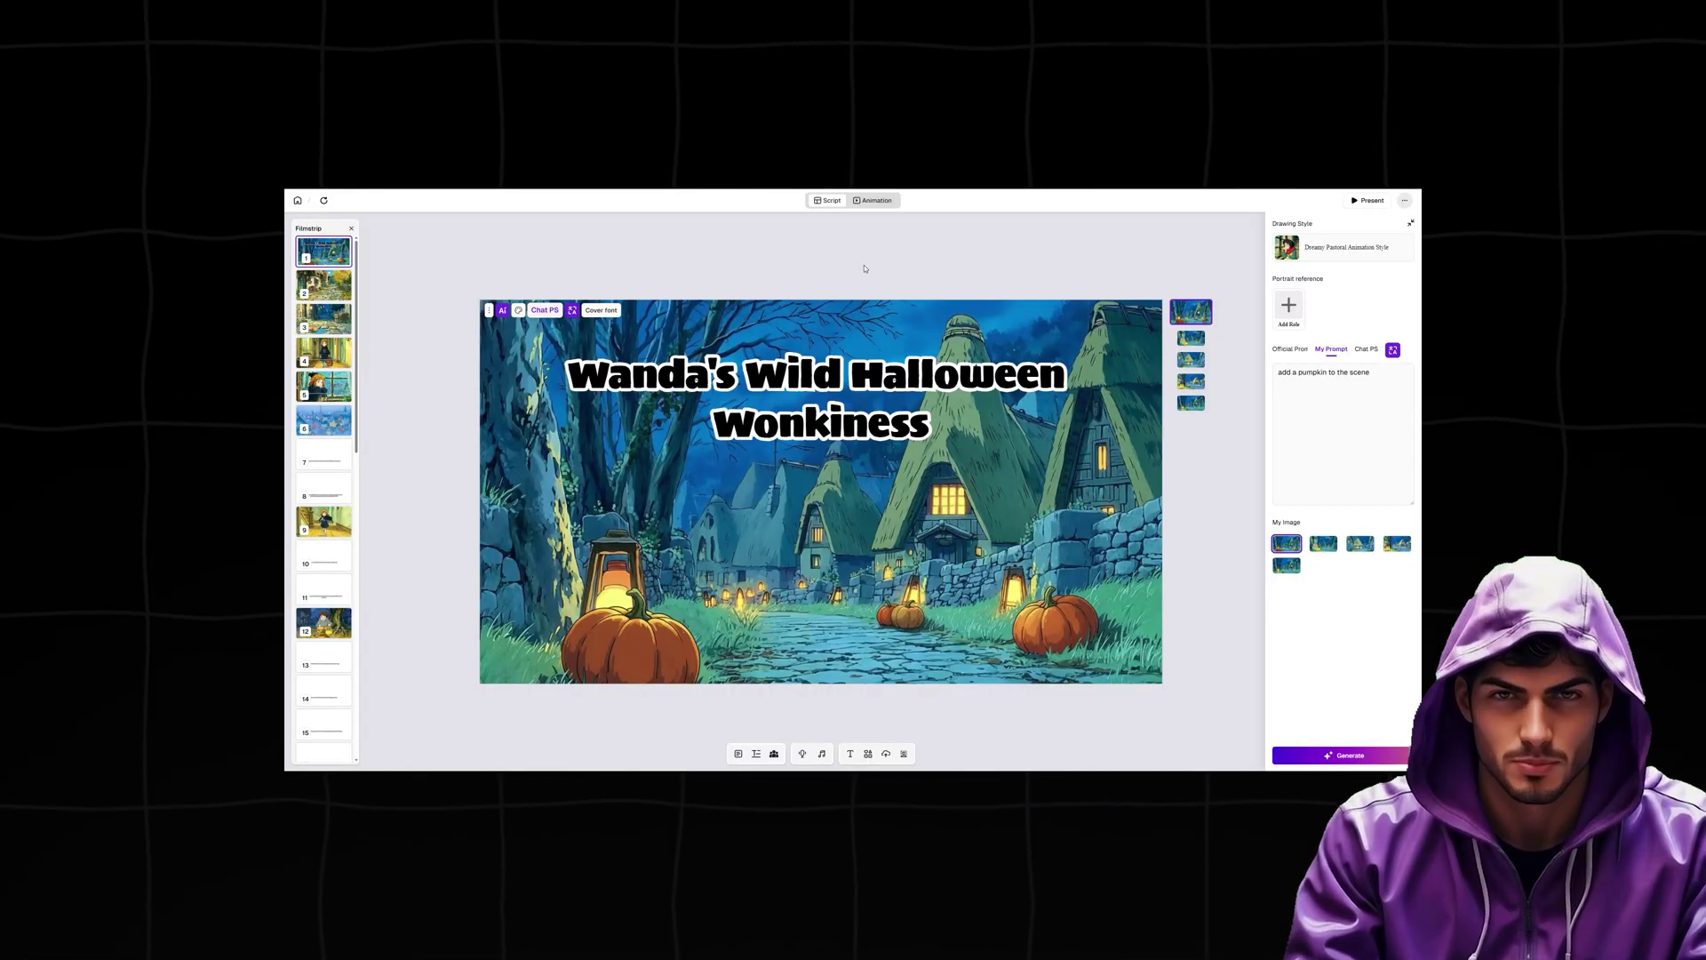
click(872, 202)
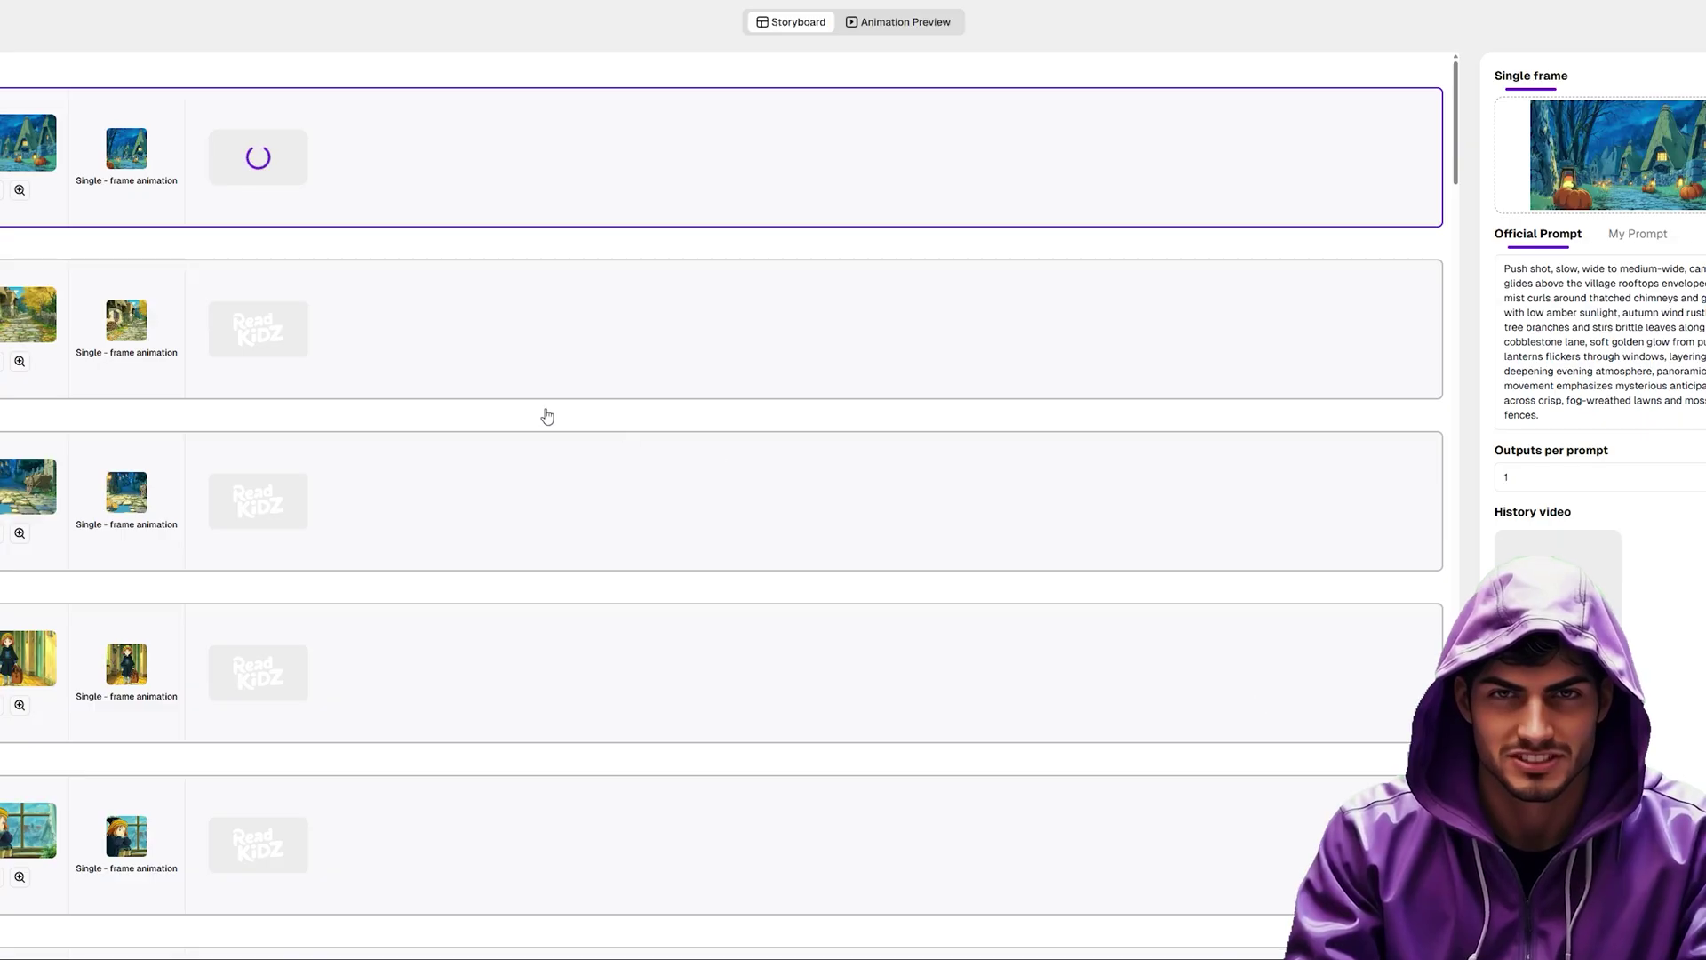
Start 5-second animations for storyboard scenes 1–4, dismiss the task-limit notice, and open Animation Preview.
click(415, 378)
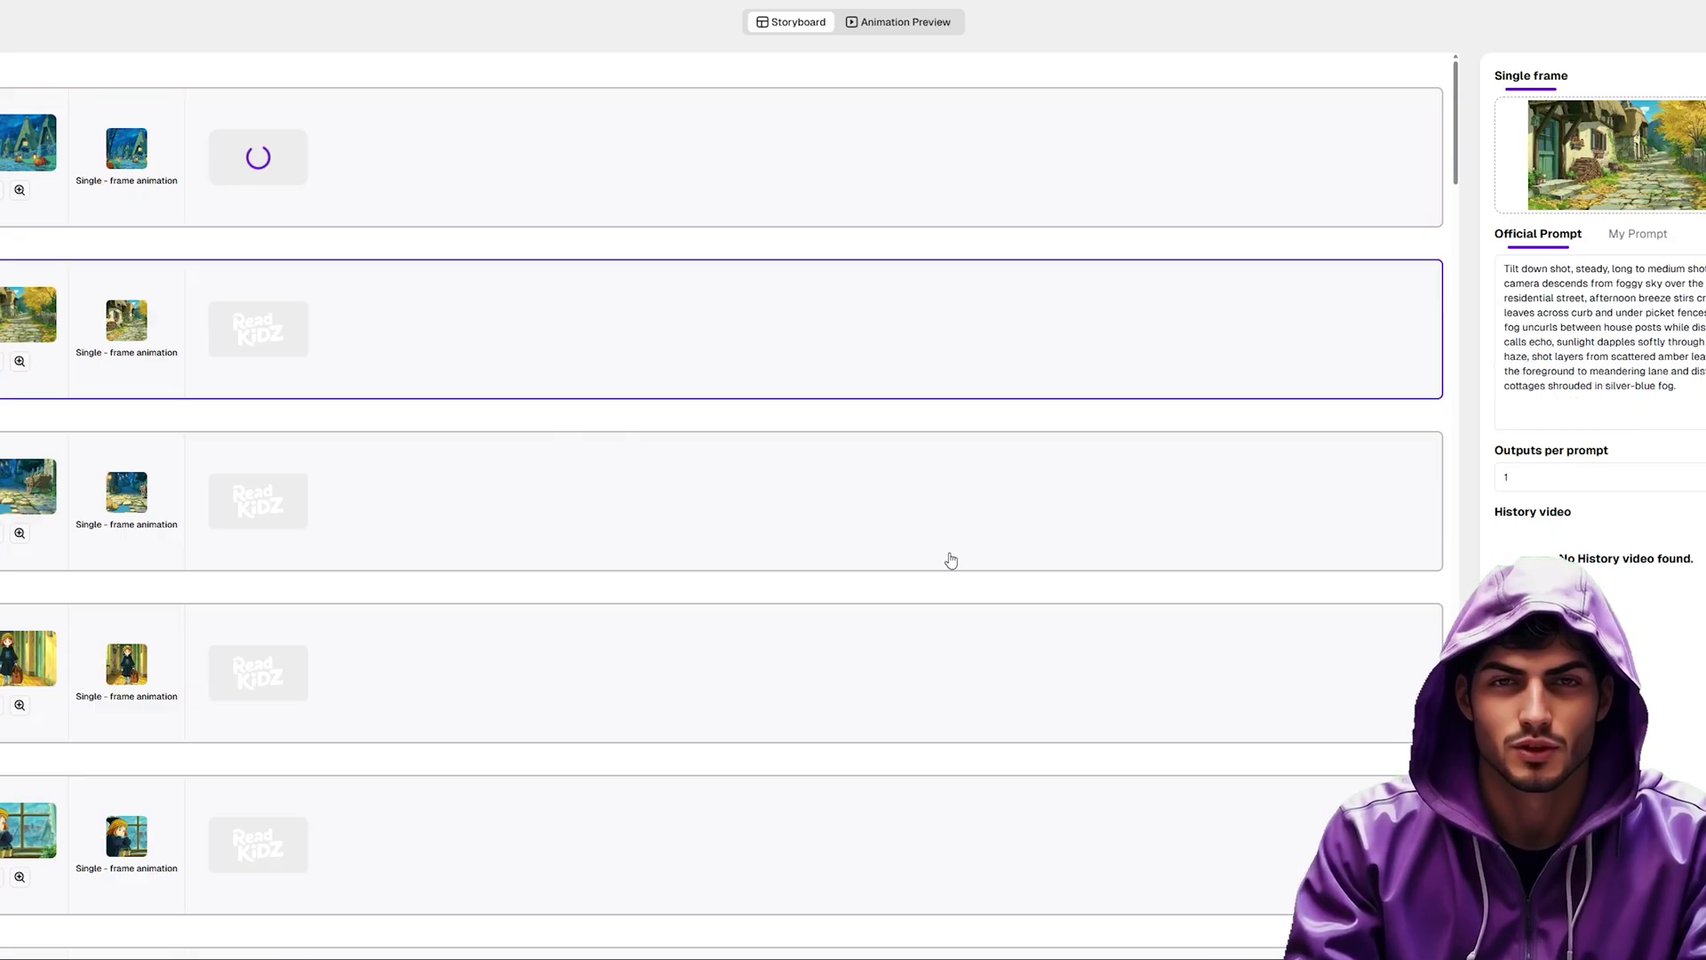
click(918, 525)
click(1106, 672)
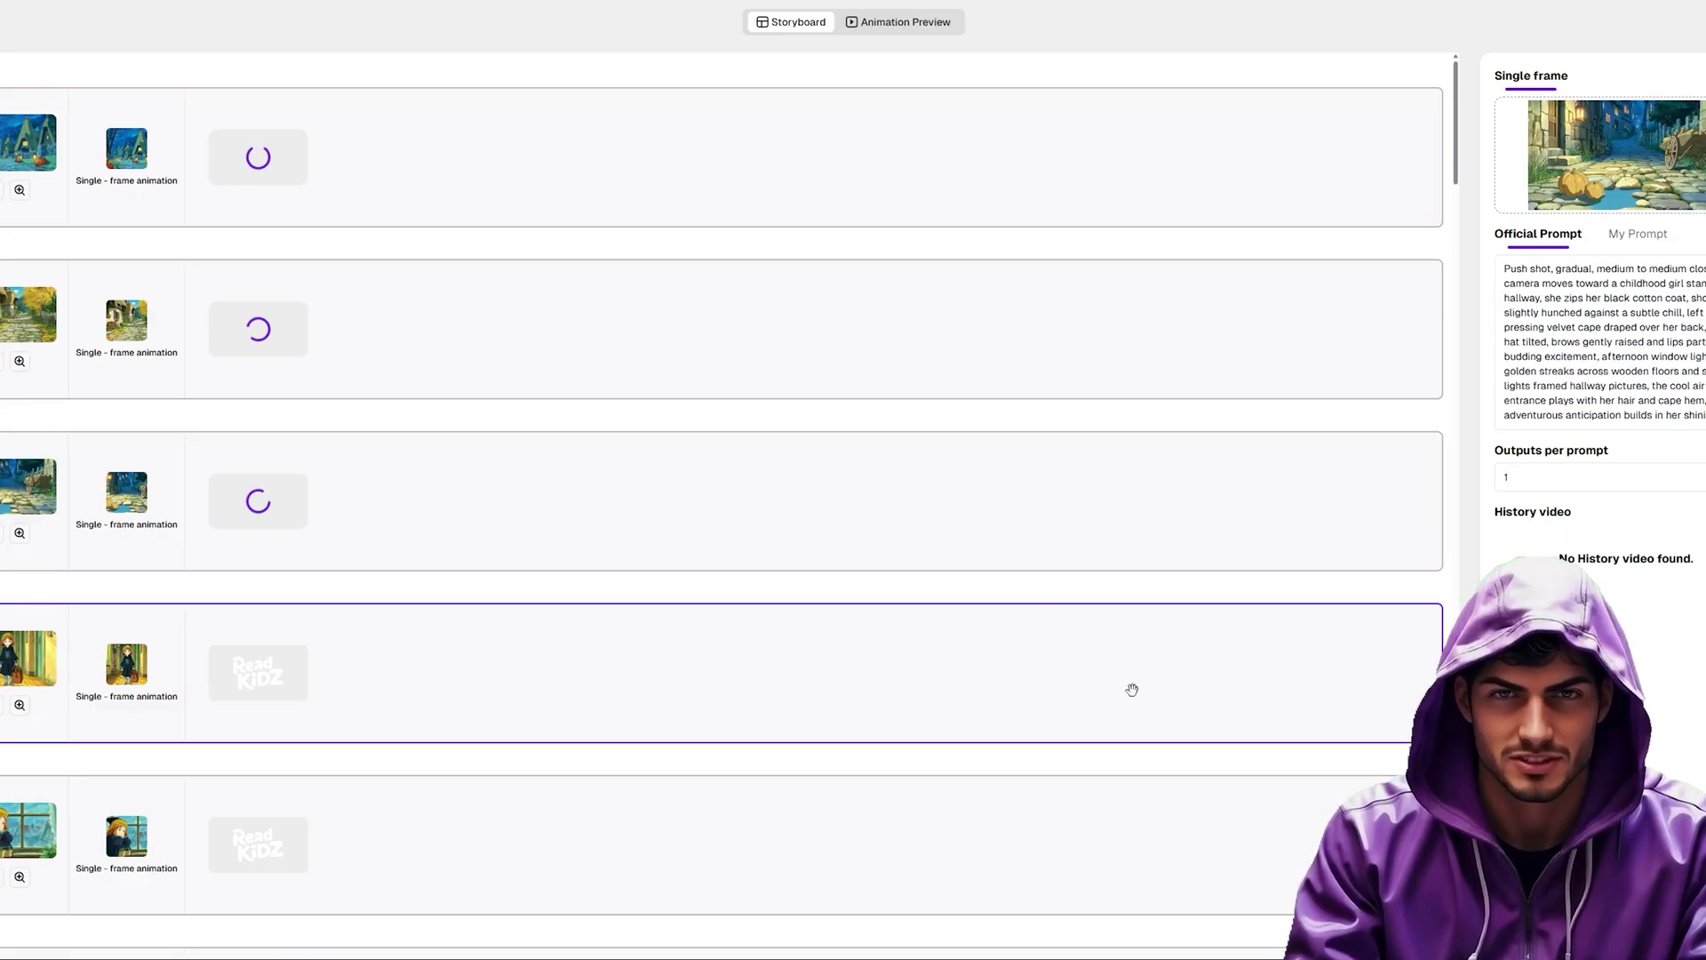
click(1286, 838)
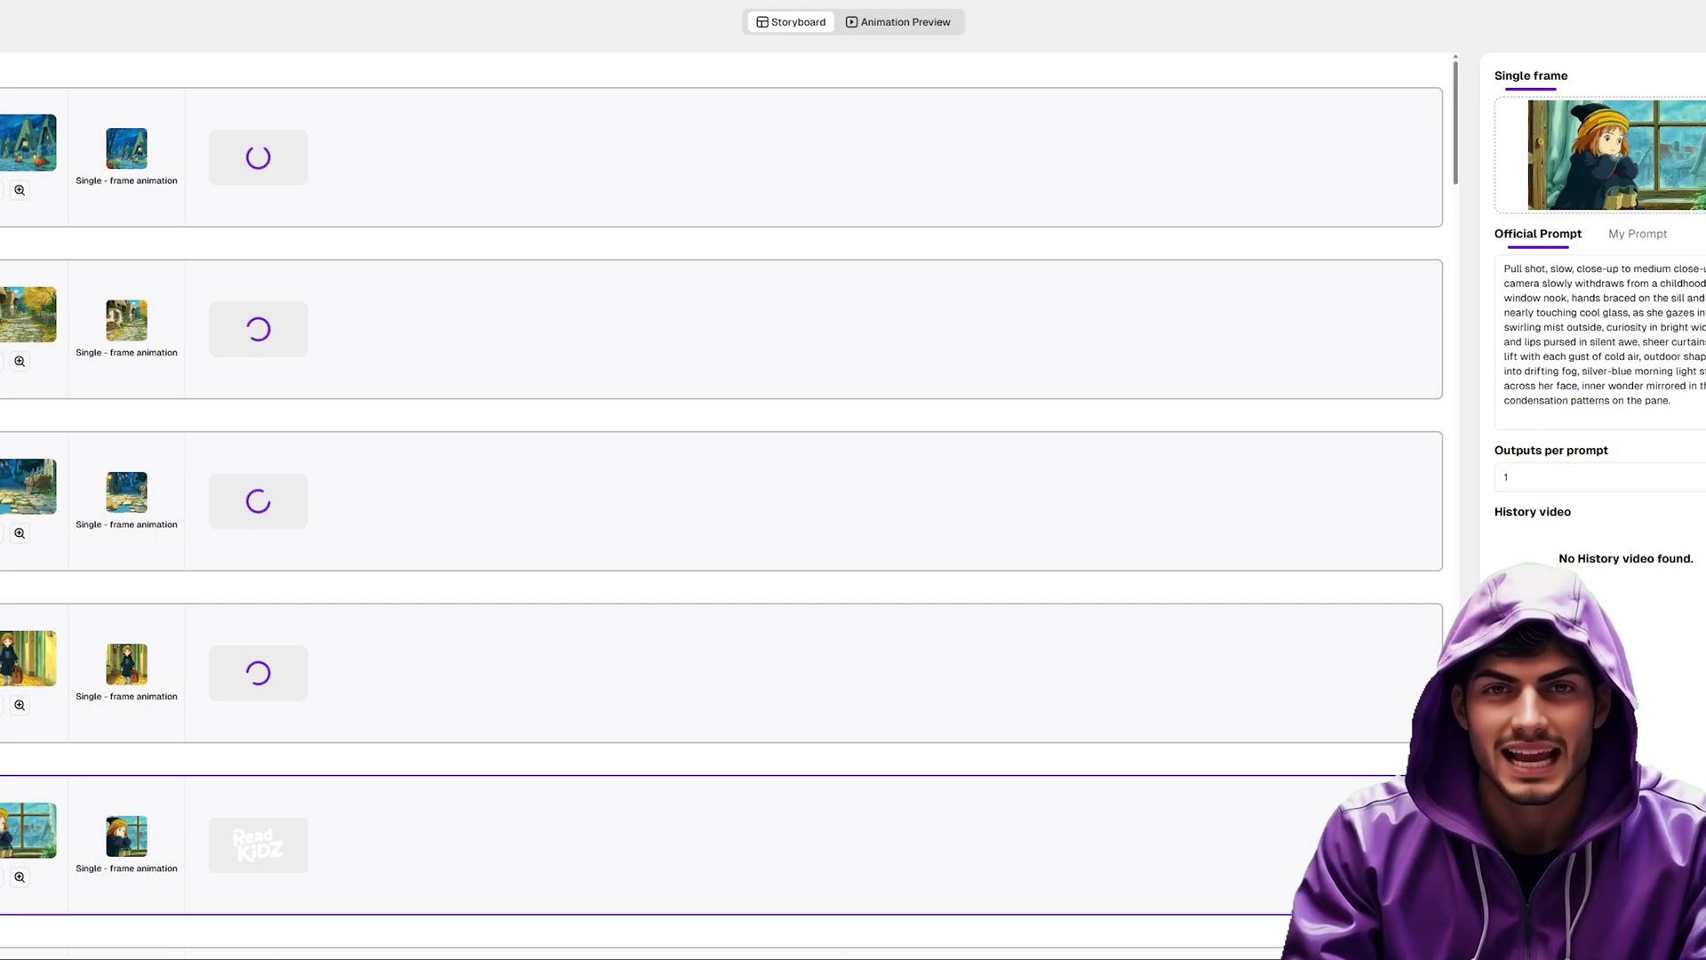
click(1226, 951)
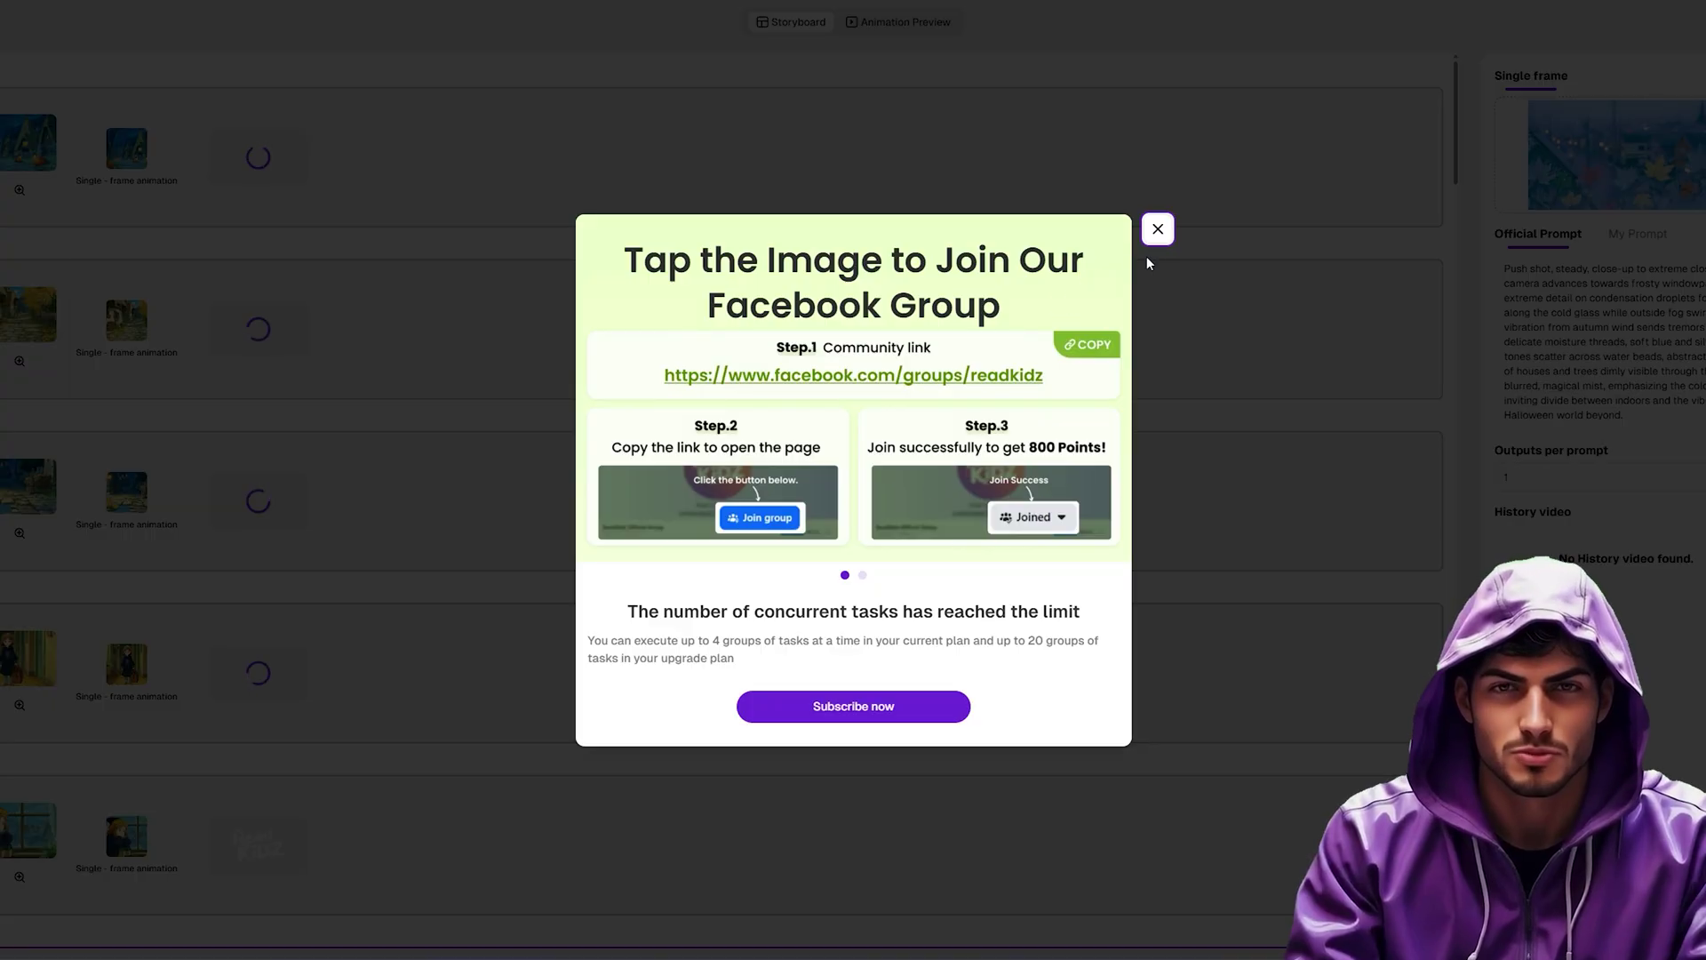
click(1158, 228)
click(922, 166)
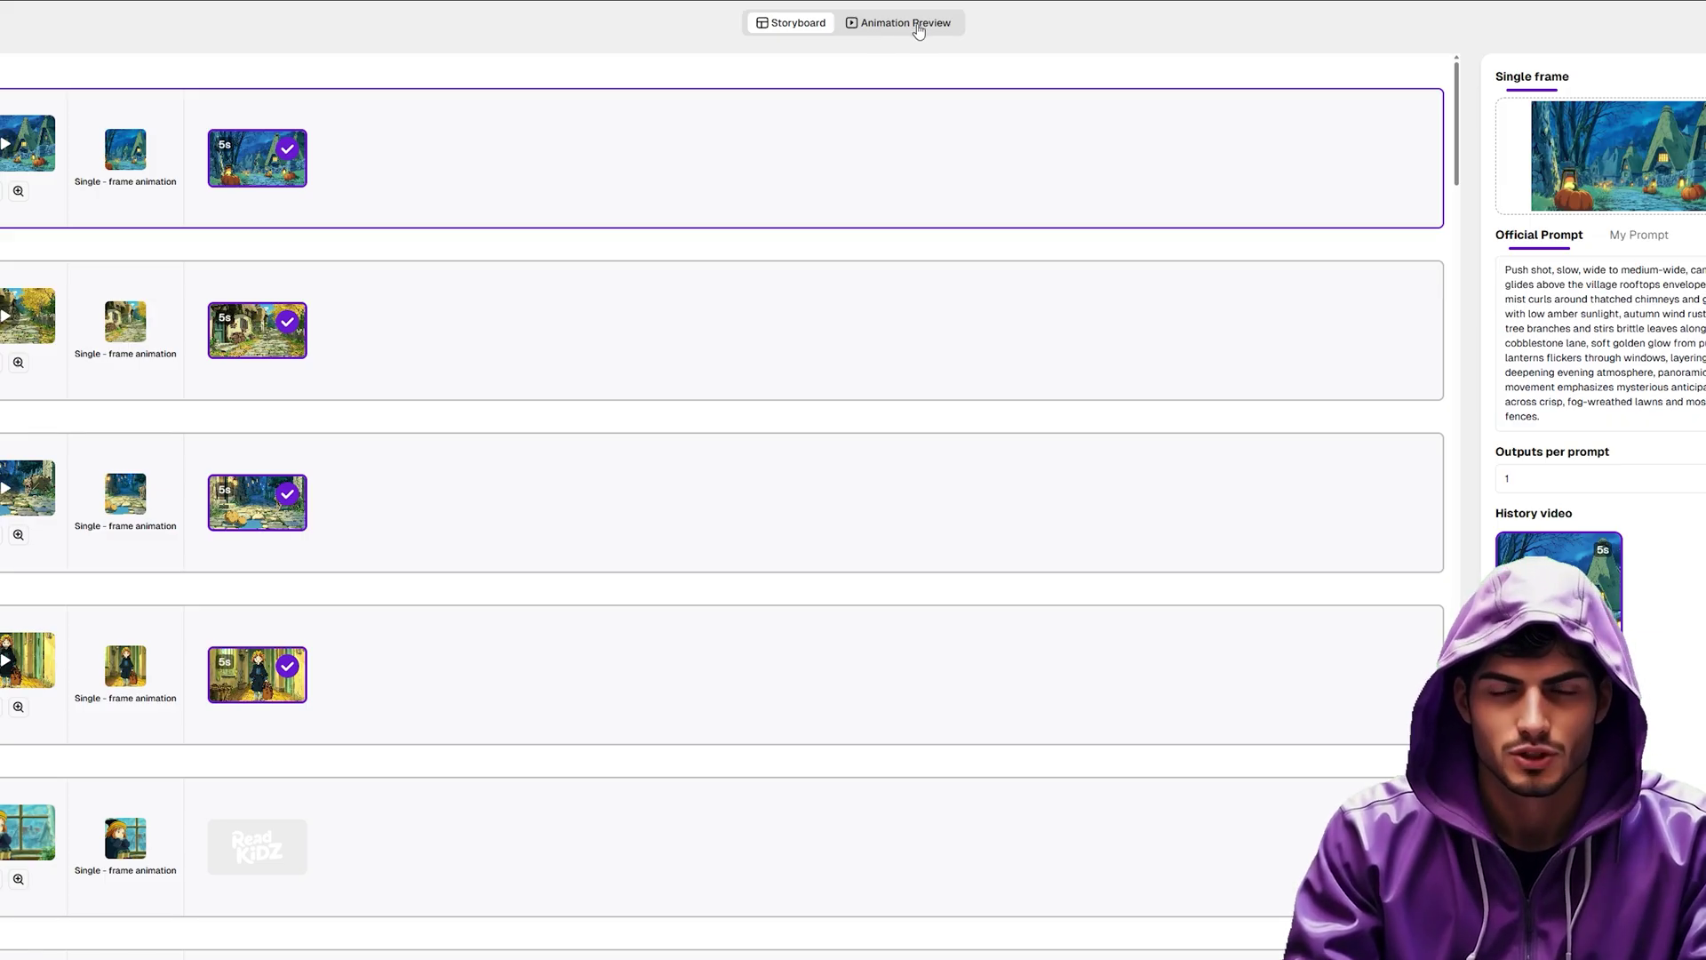
click(919, 32)
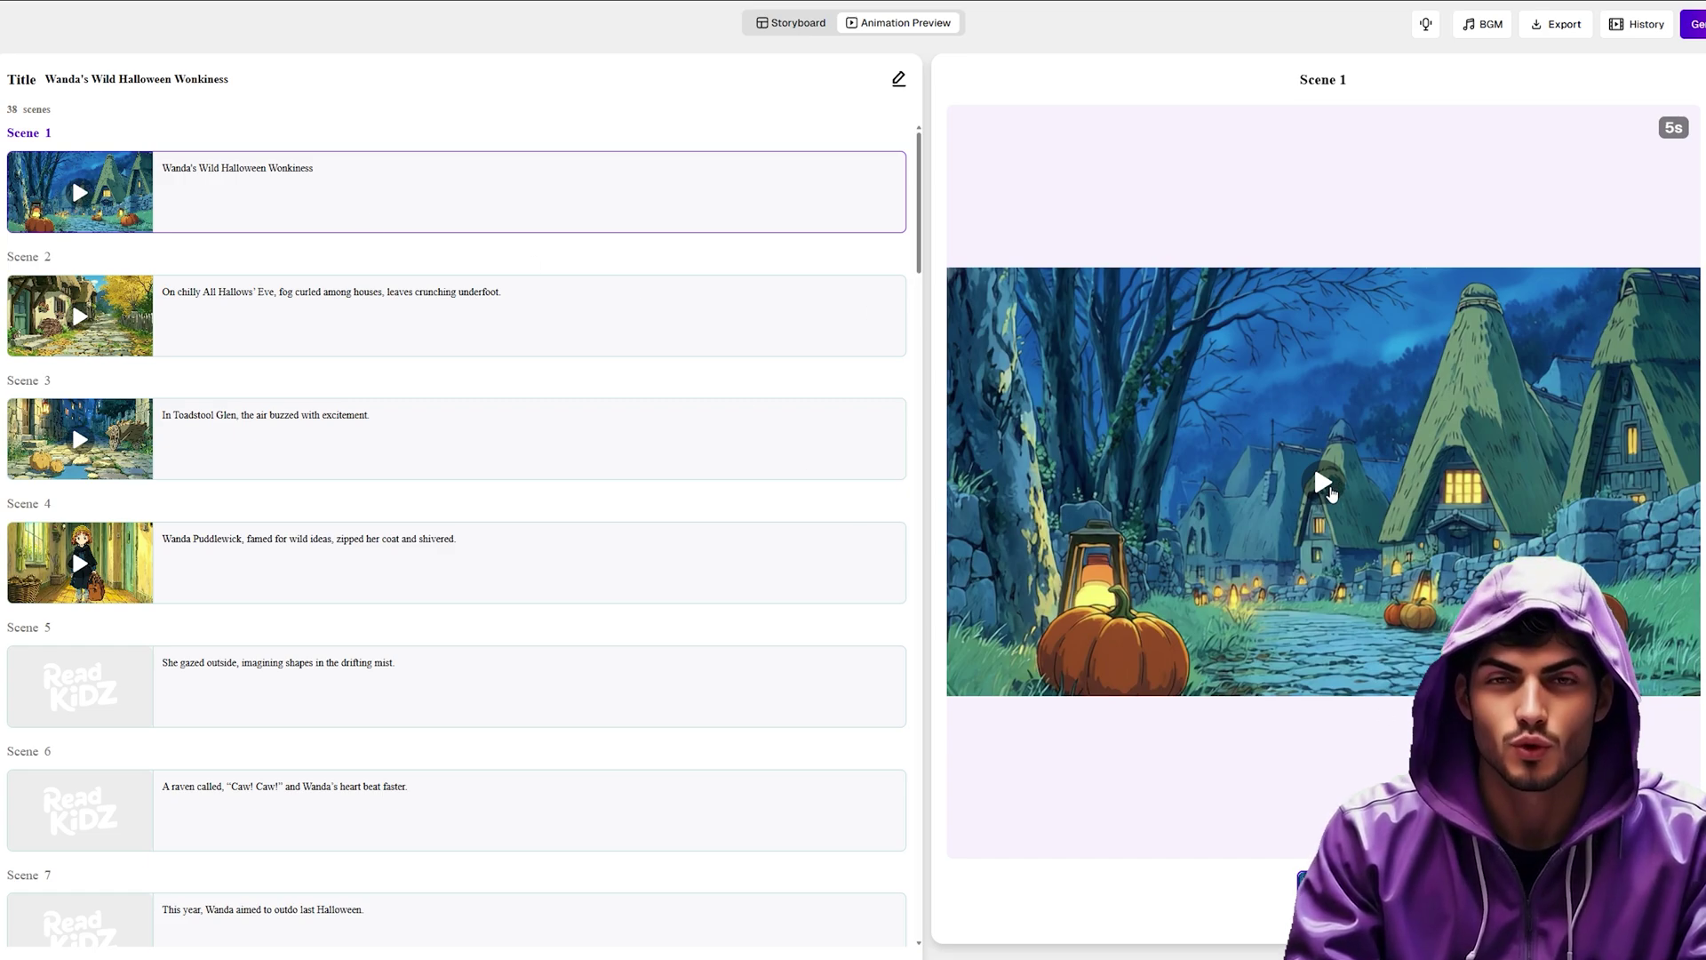
Play back the Scene 1 animation and return to the Animation Preview.
click(1323, 486)
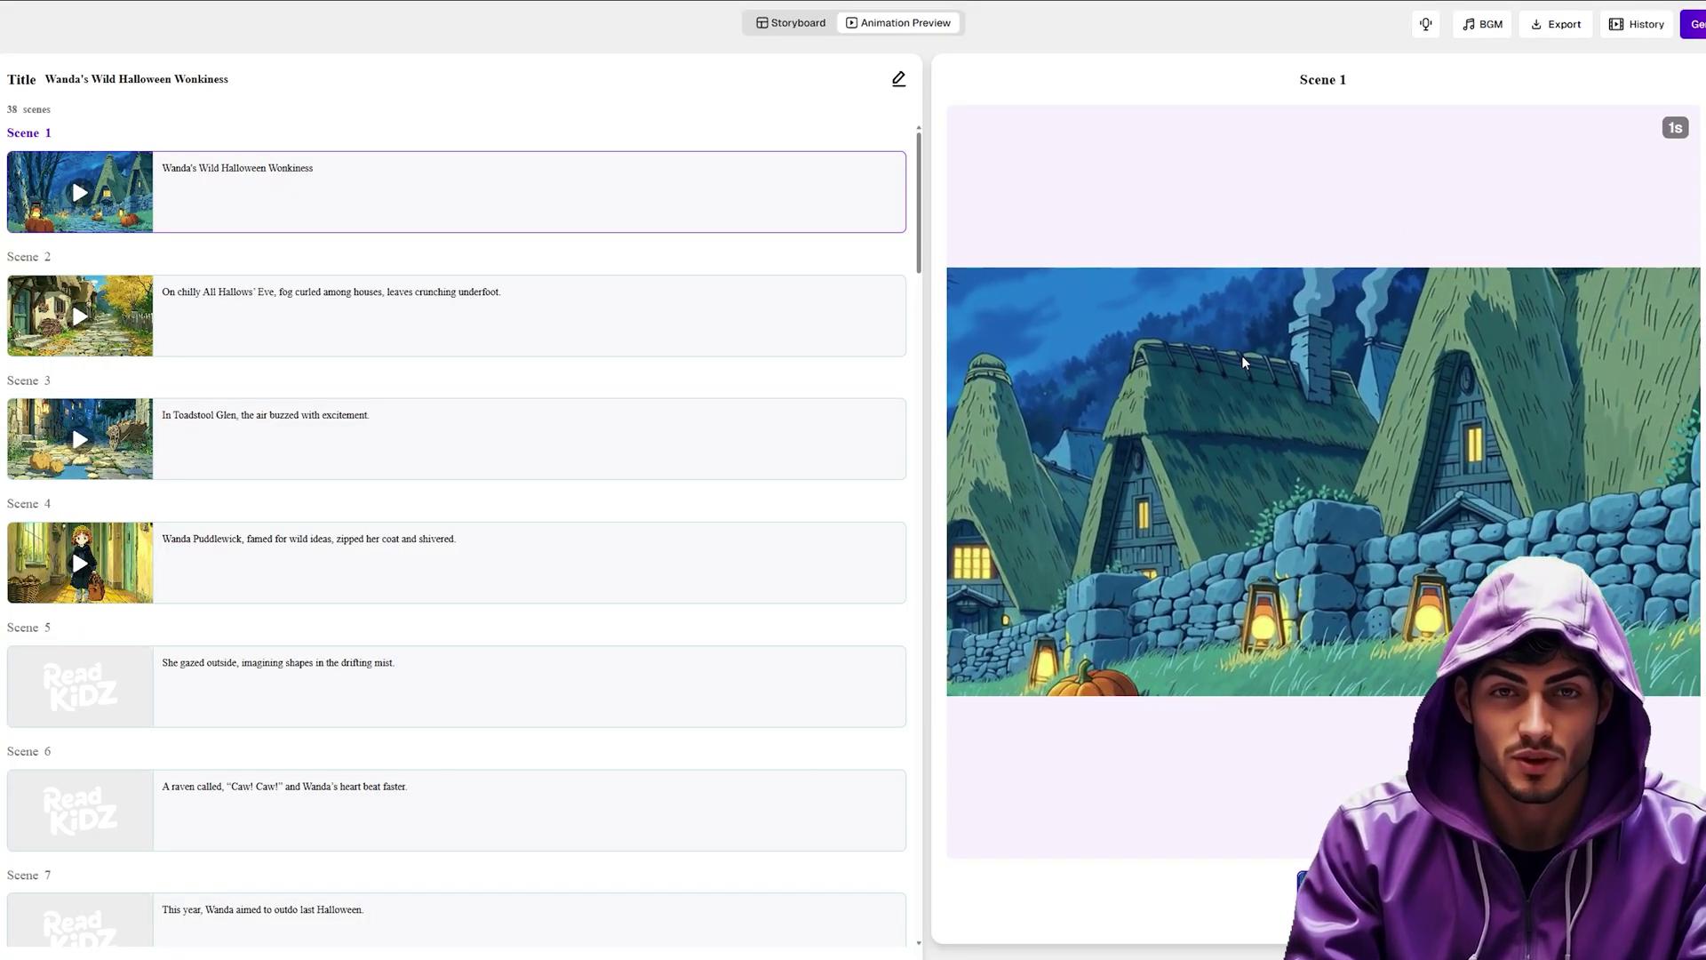
click(810, 24)
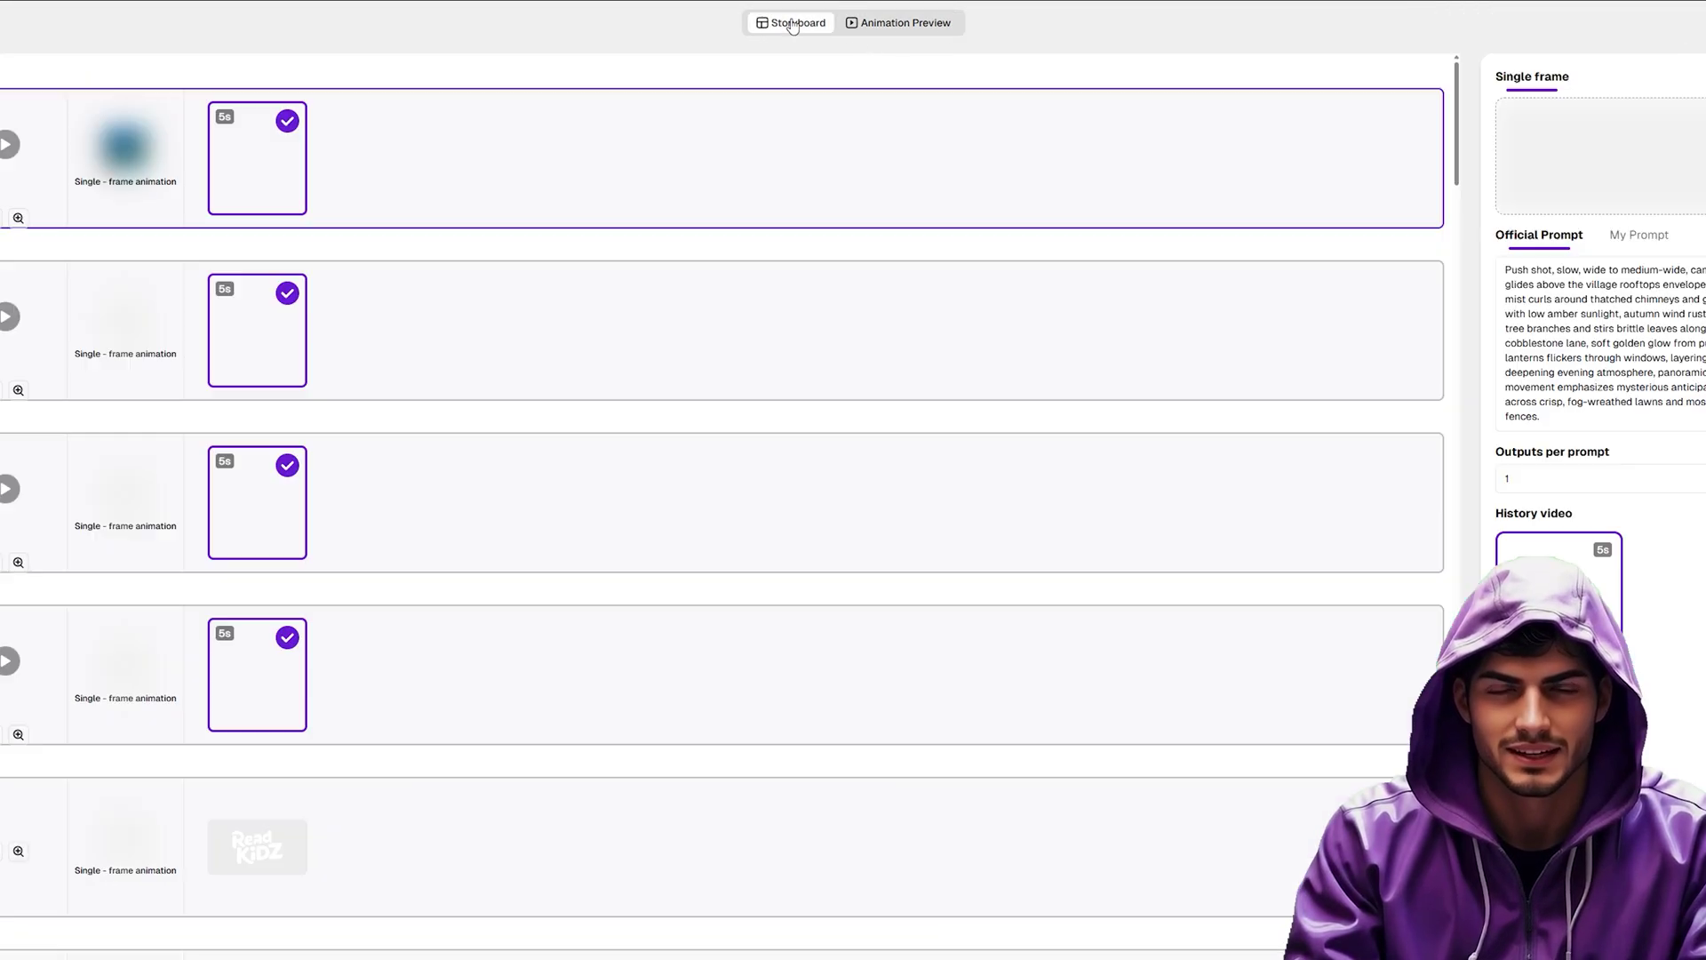
click(946, 29)
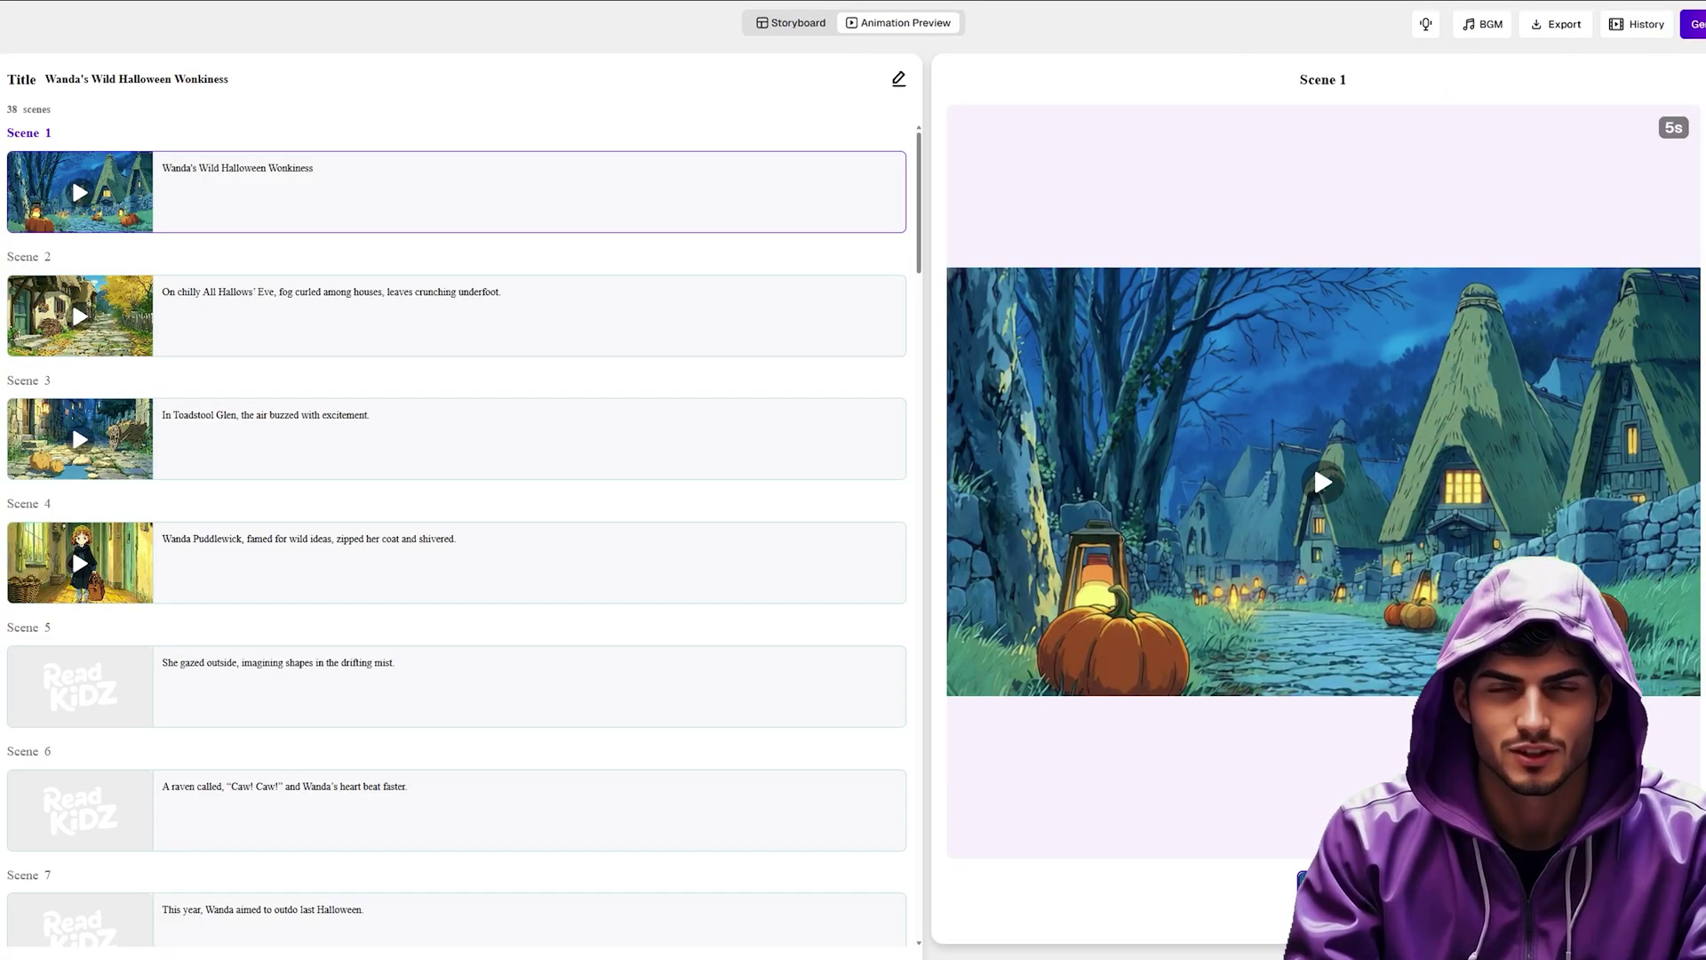
Select Scenes 1, 2, 3 and 4 as video material and confirm.
click(1556, 24)
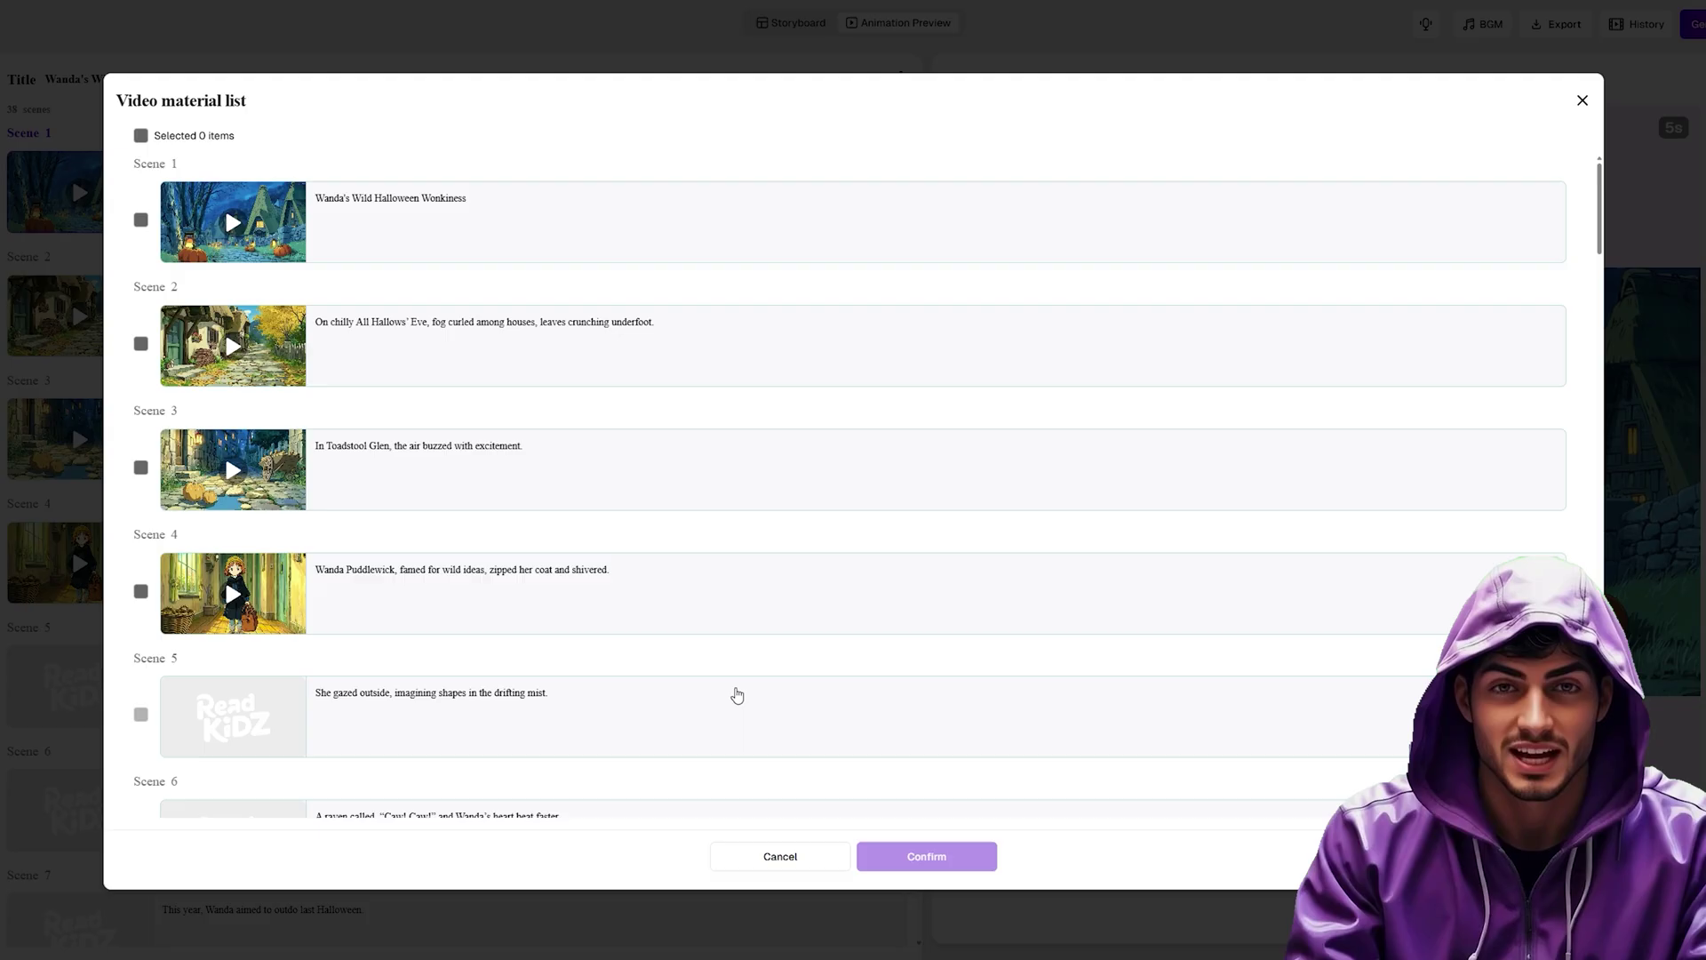
click(141, 219)
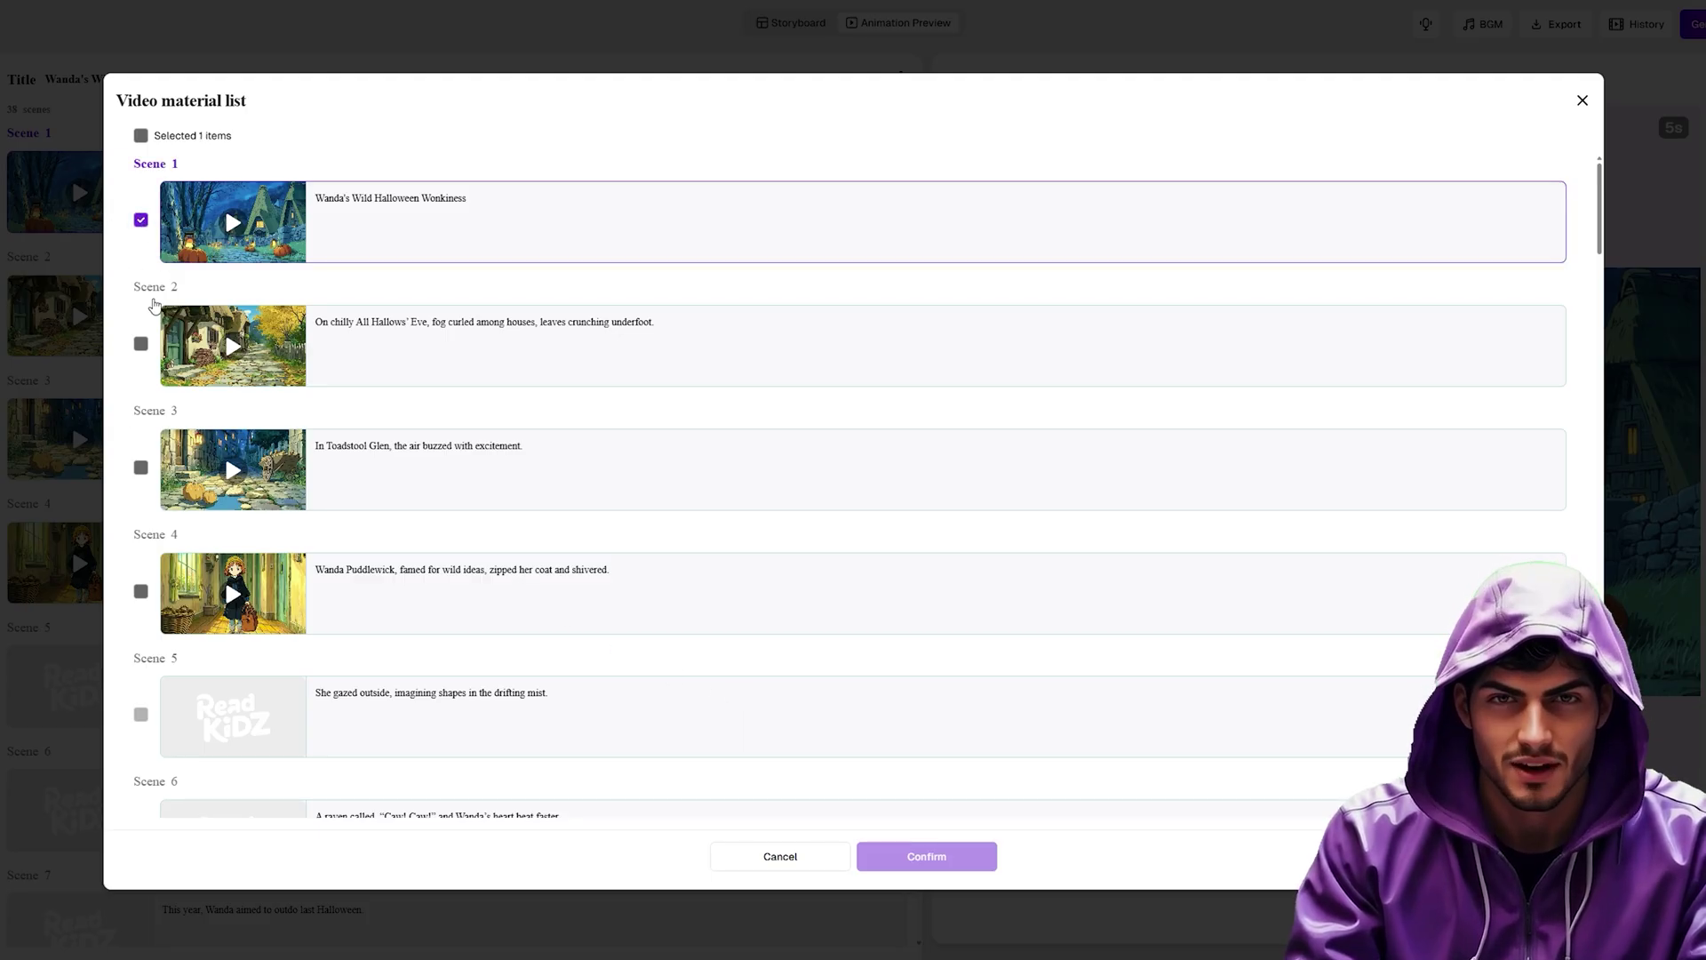
click(144, 348)
click(140, 469)
click(139, 593)
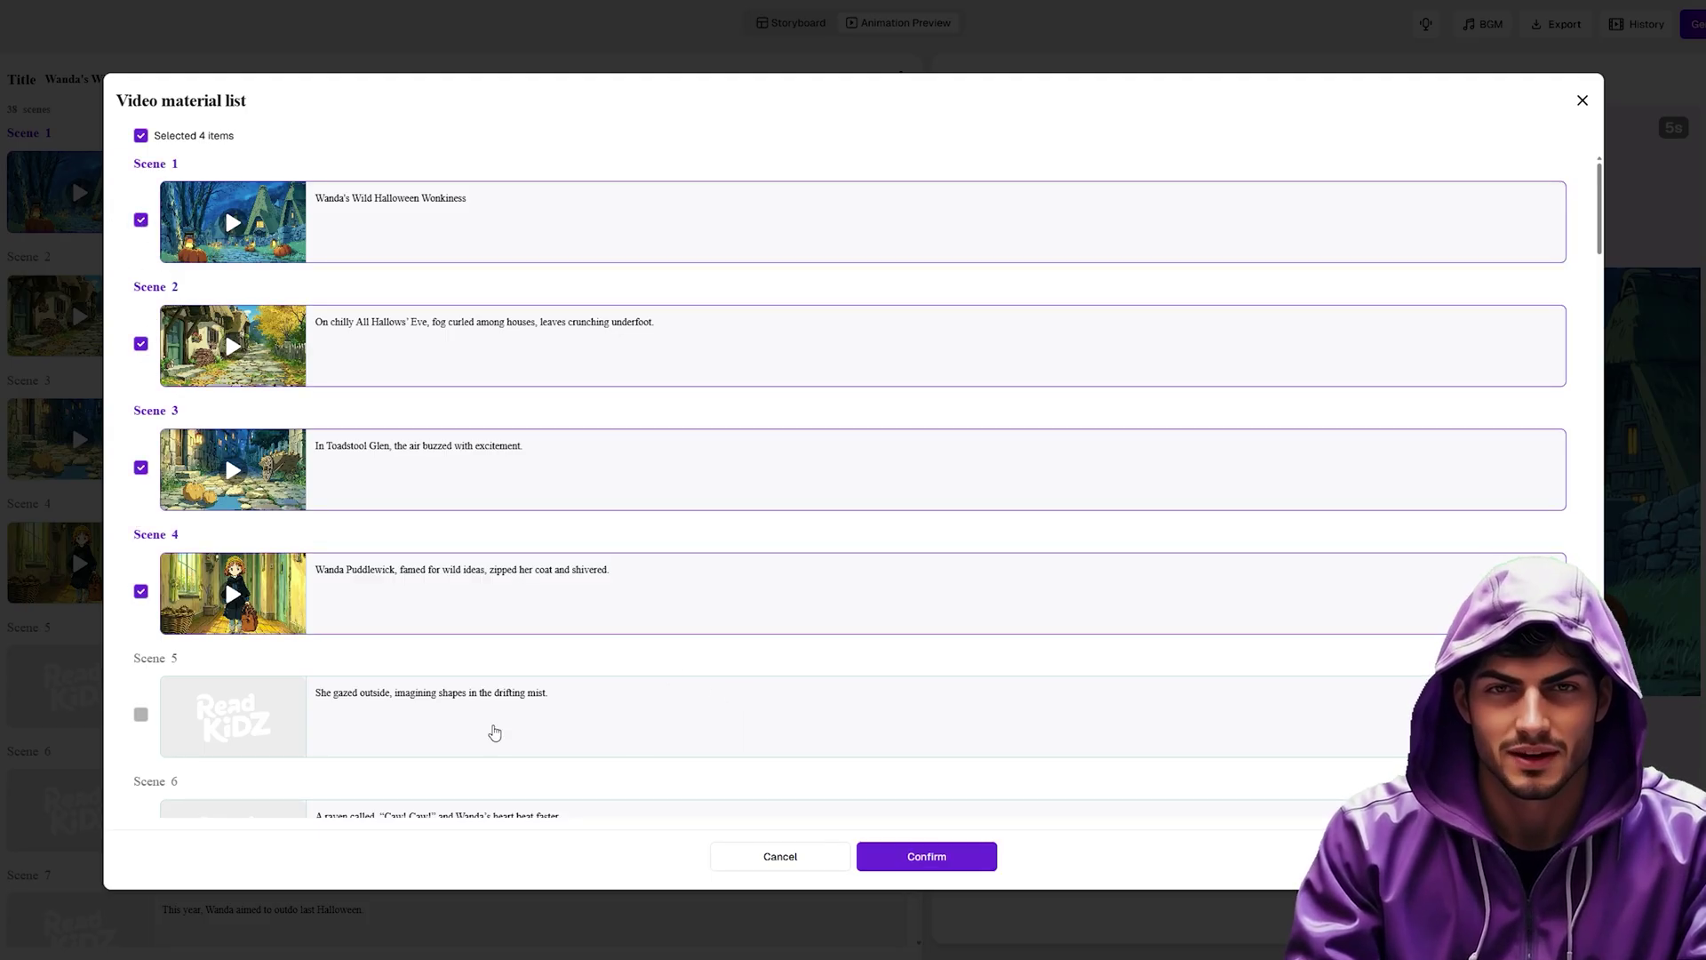
click(928, 858)
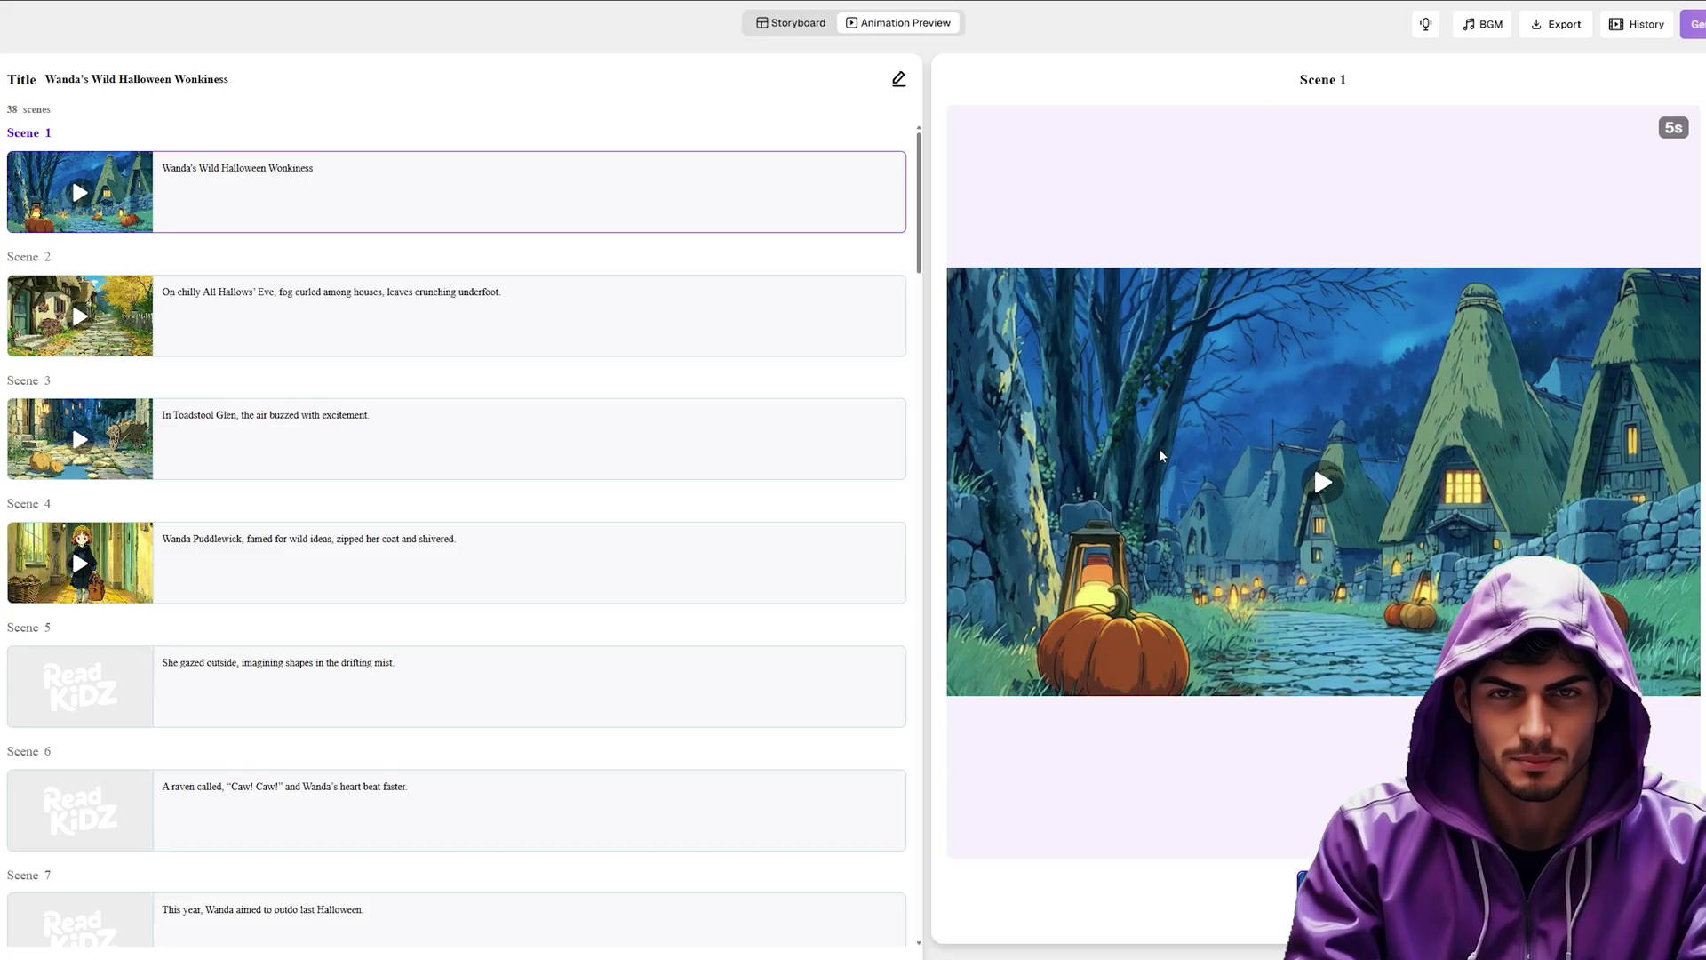